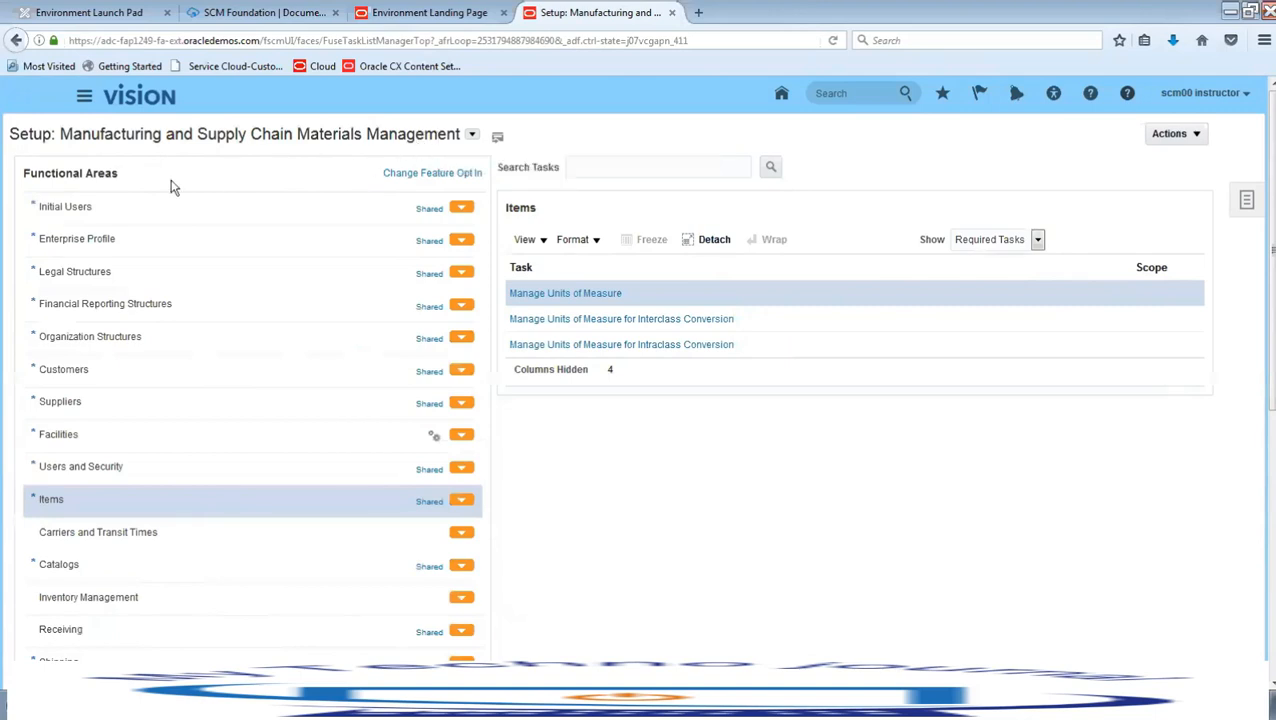
- Open the Manage Facility Shifts task in the Facilities functional area and start creating a time shift
left_click(108, 443)
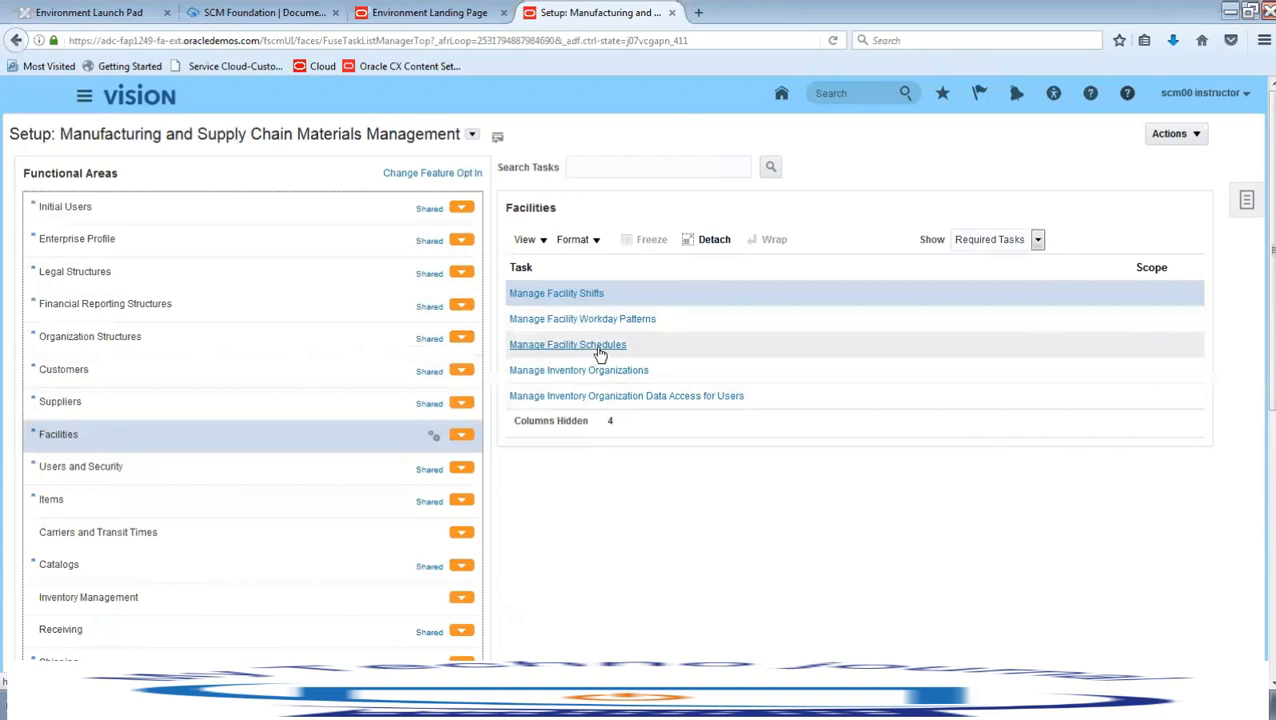
left_click(588, 298)
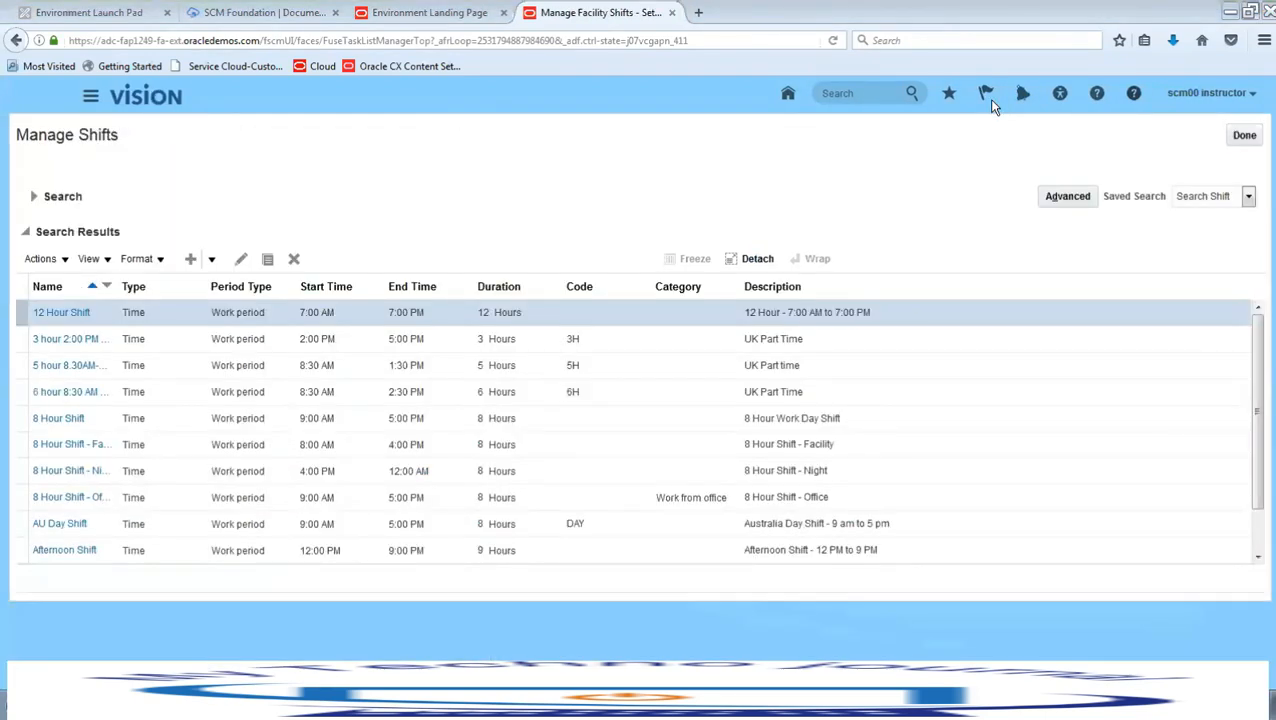
left_click(212, 260)
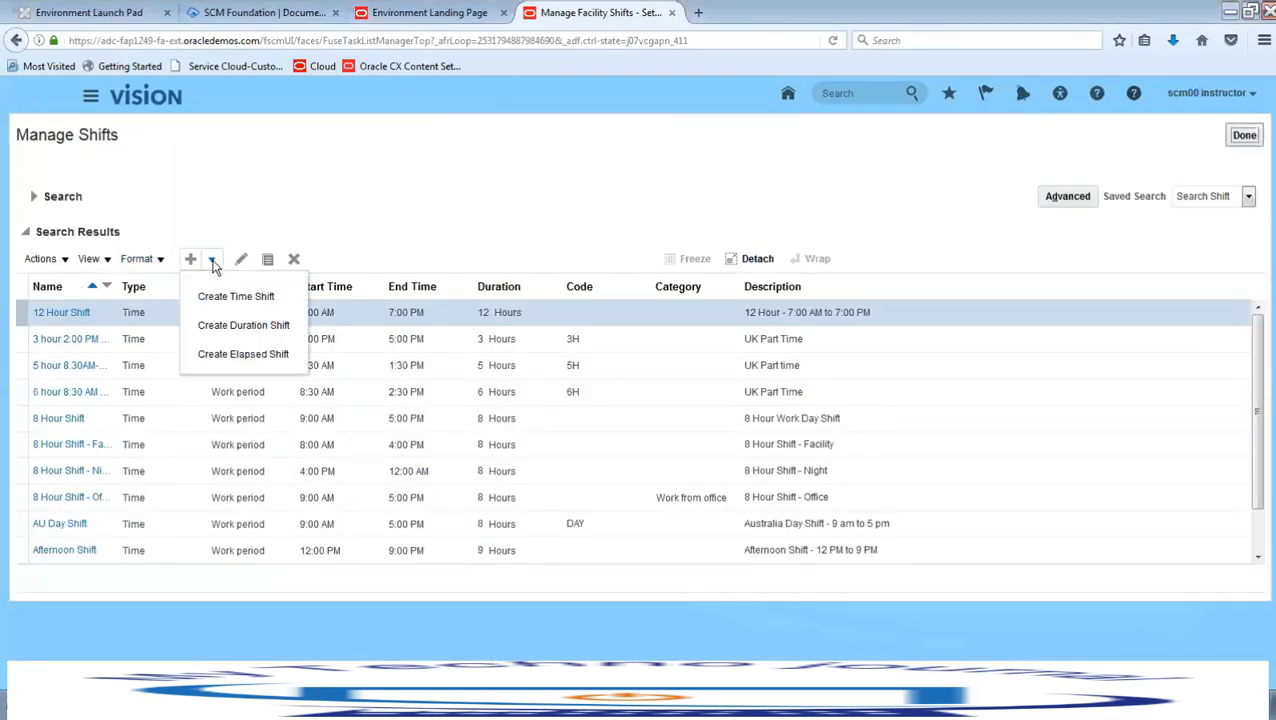
left_click(234, 297)
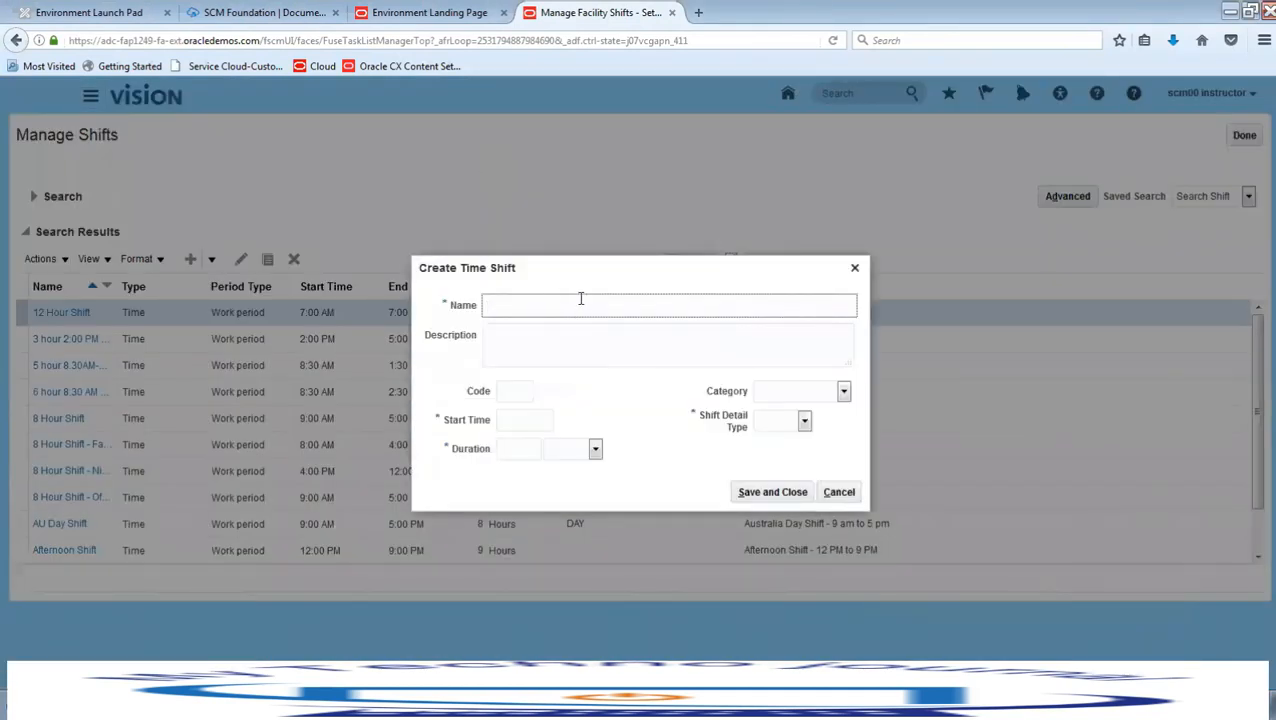
- Name the time shift SCM01 Shift and set its start time to 9:00 AM
type("SCM")
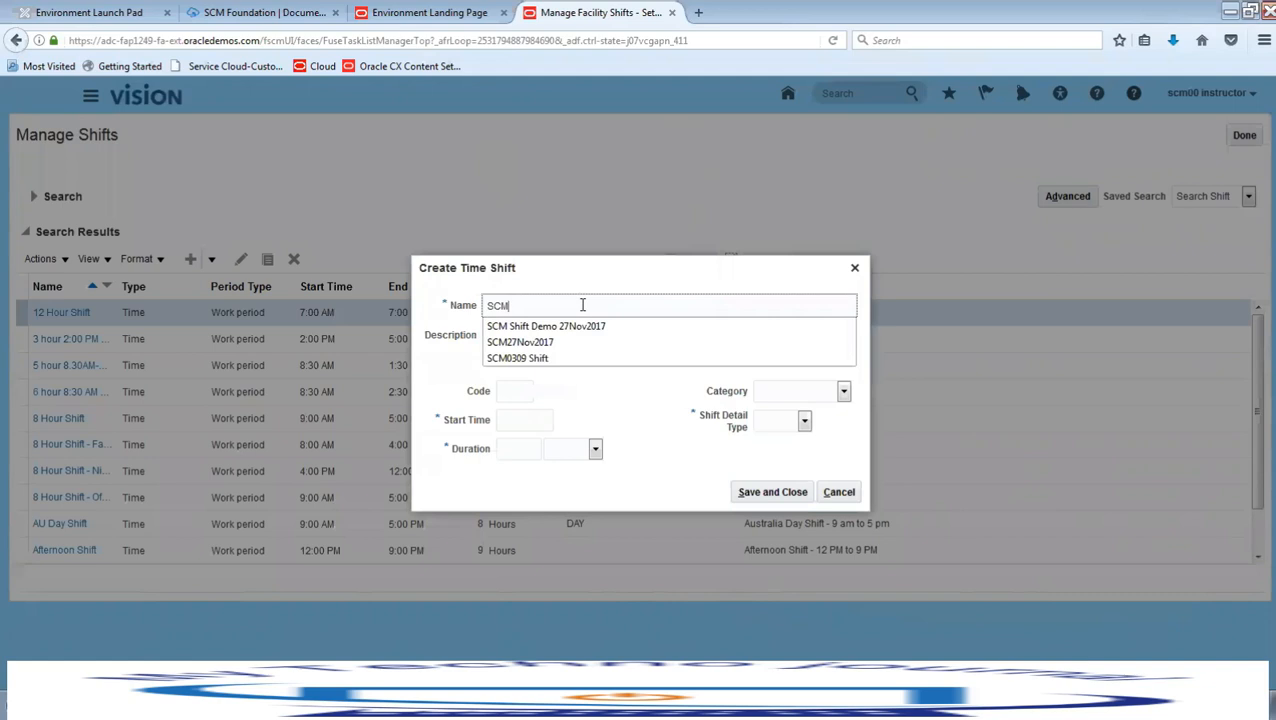
type("01 Shift")
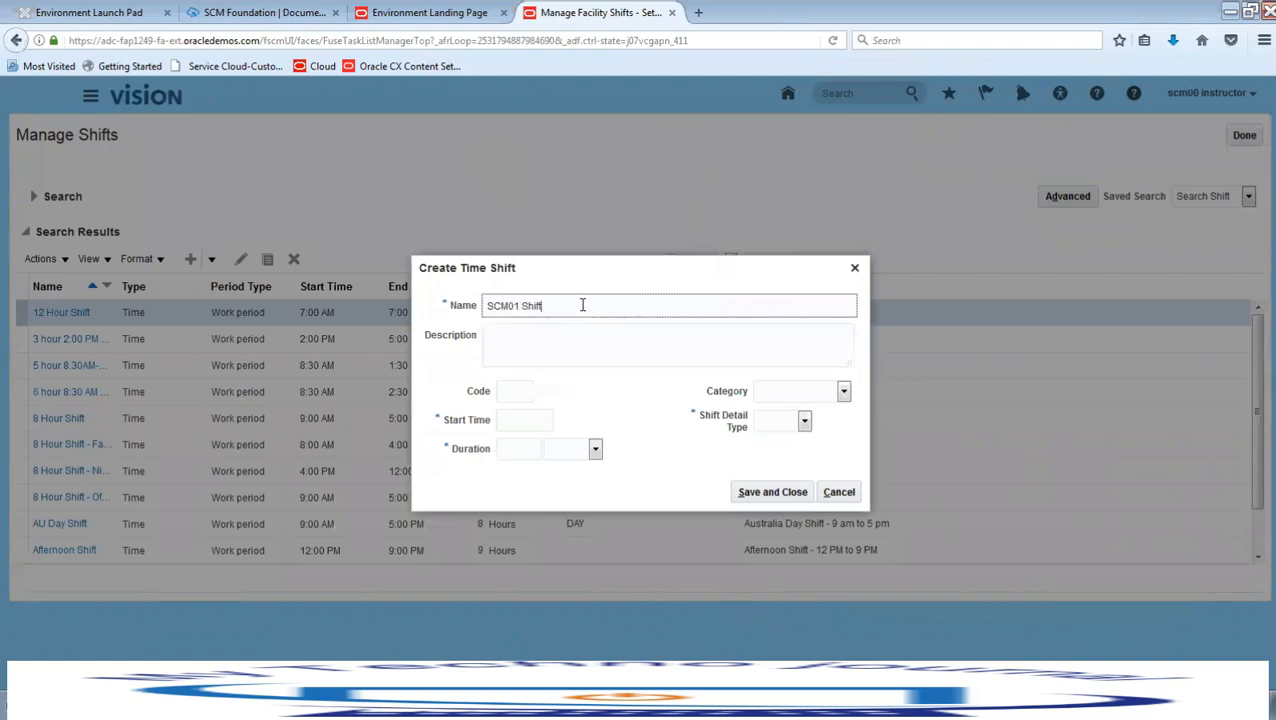
left_click(510, 427)
type("9")
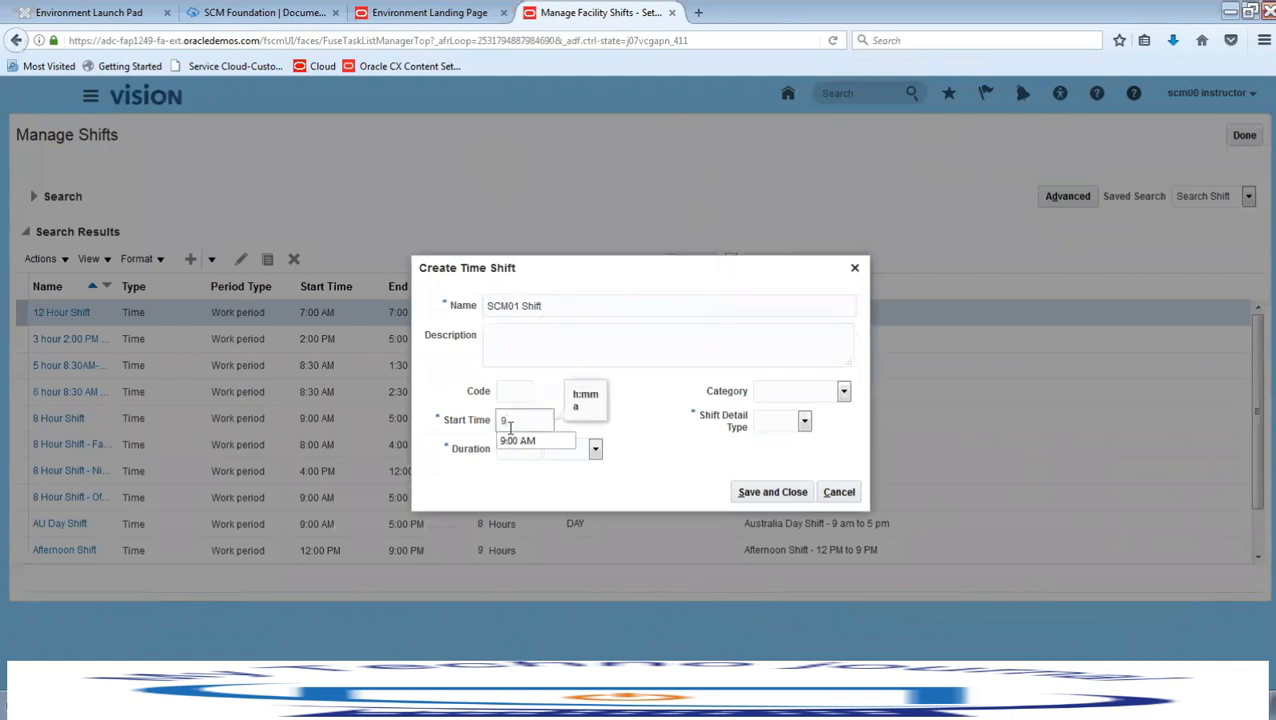
key("Down")
left_click(515, 440)
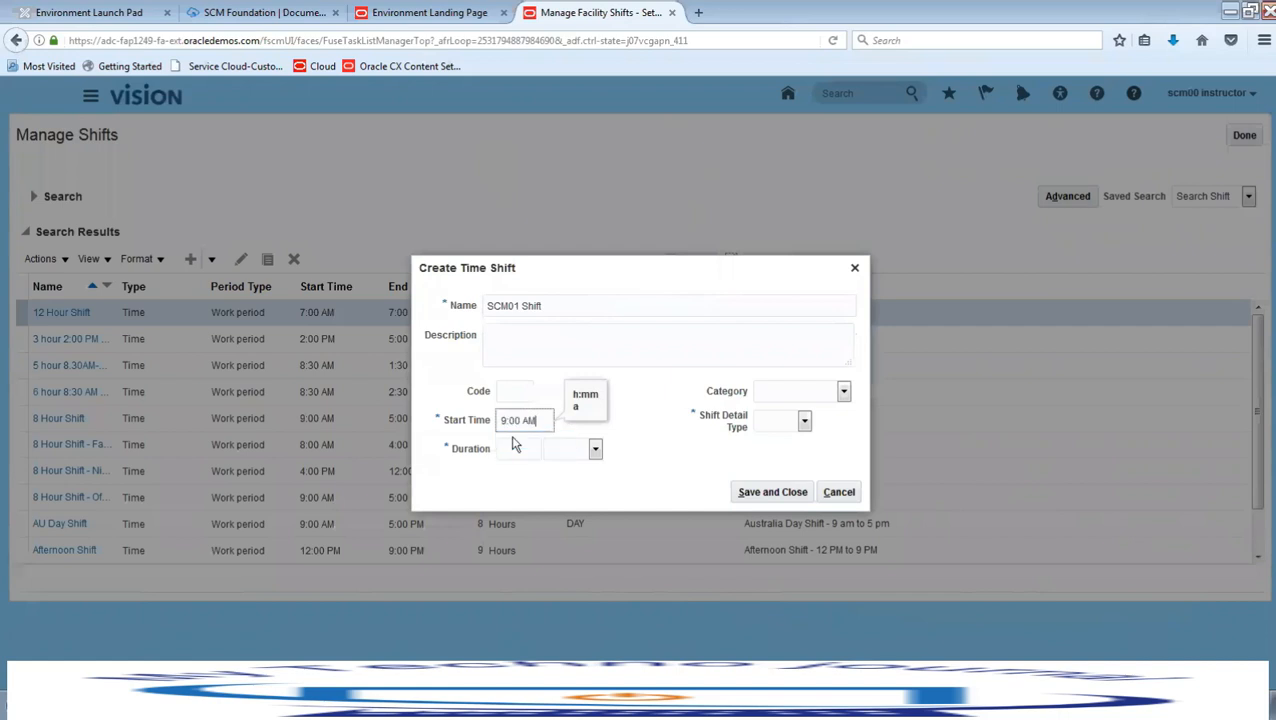
- Set the time shift's duration to 8 hours
left_click(595, 448)
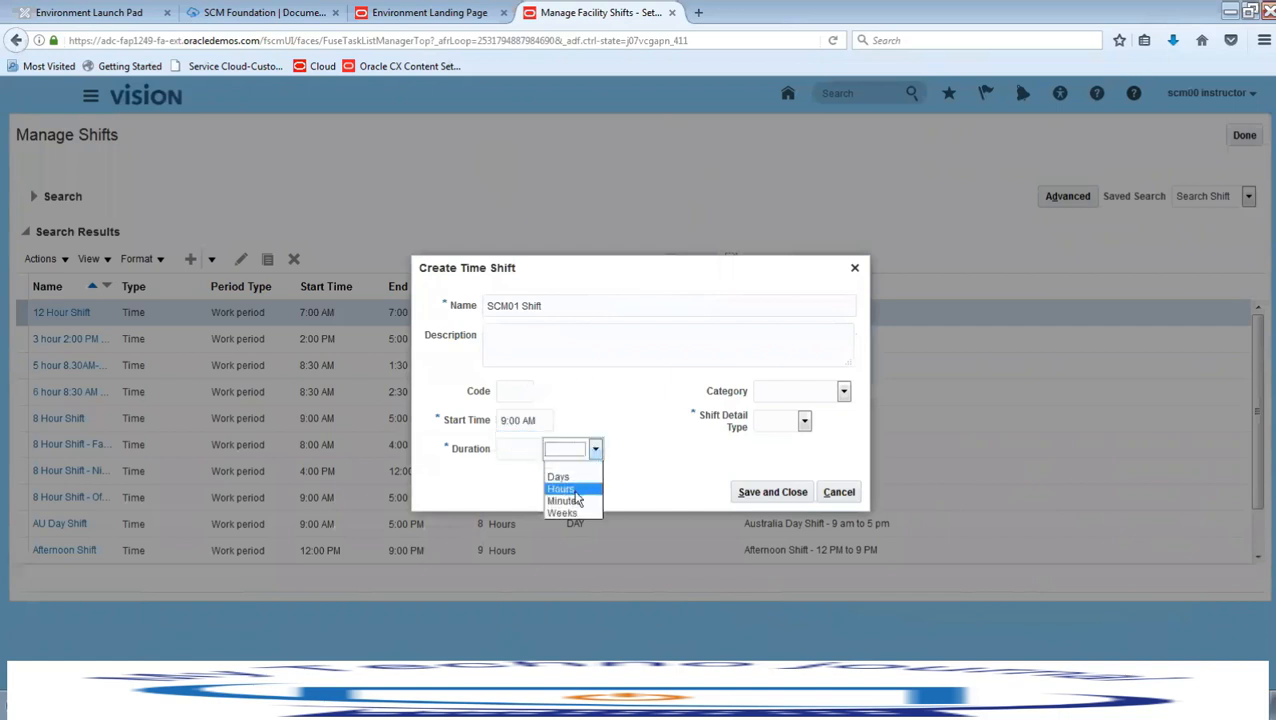
left_click(581, 488)
left_click(524, 450)
type("8")
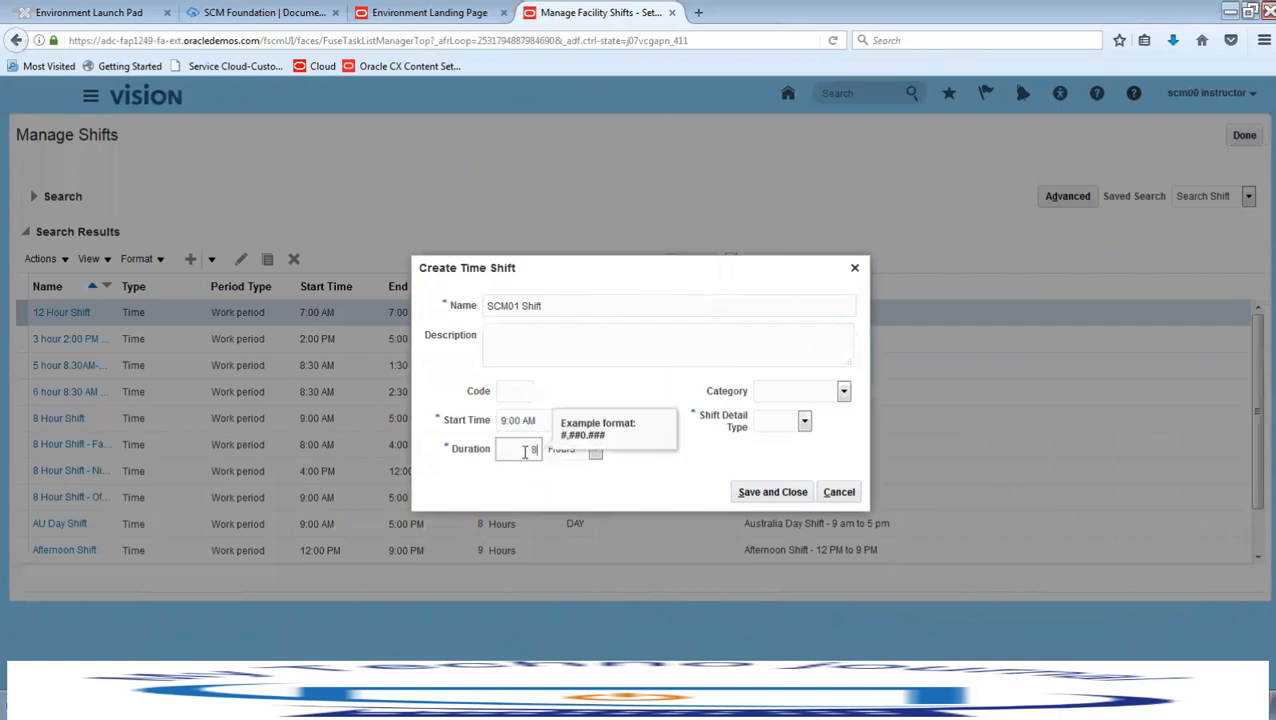
left_click(645, 508)
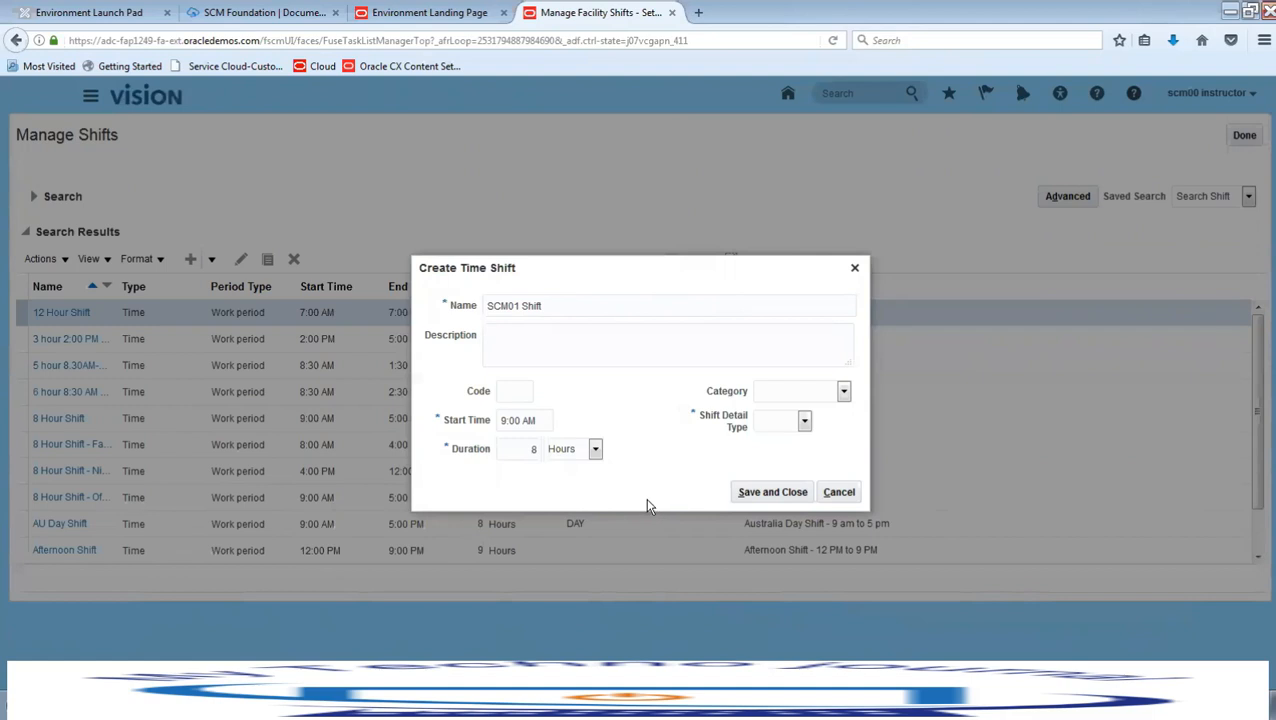
- Set the shift detail type to None, then save the shift and return to the setup task list
left_click(792, 425)
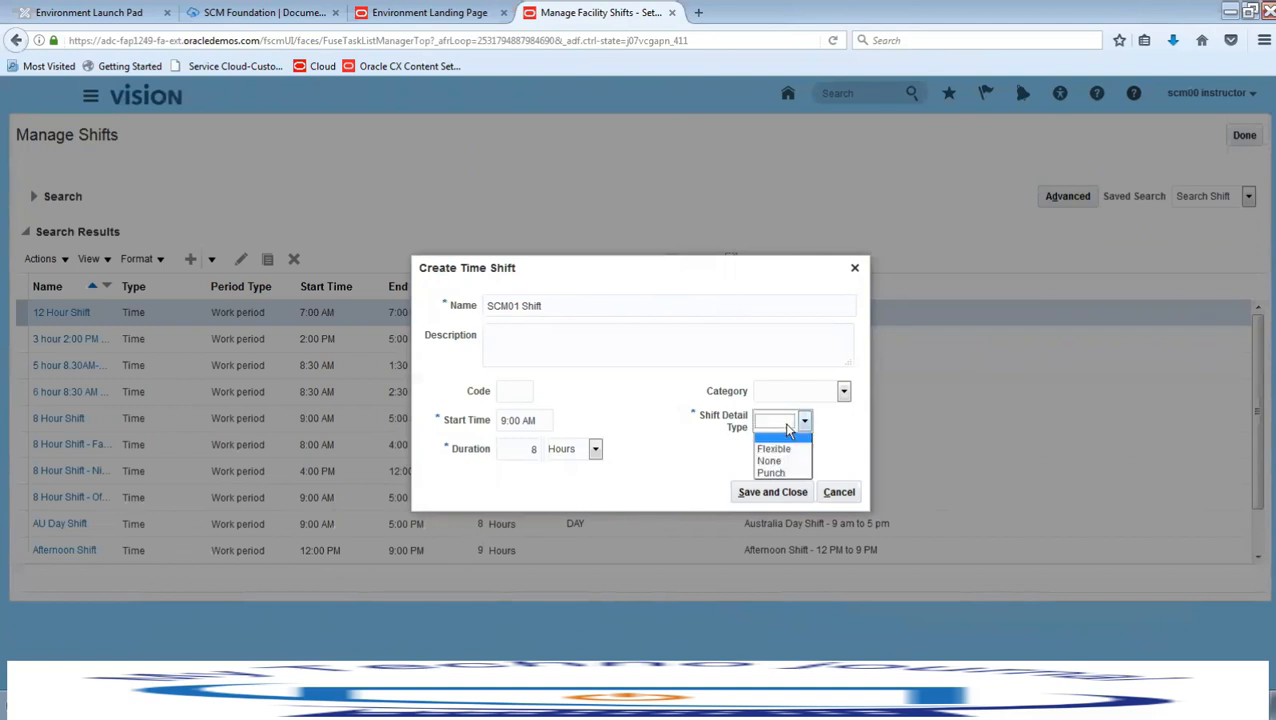
left_click(776, 461)
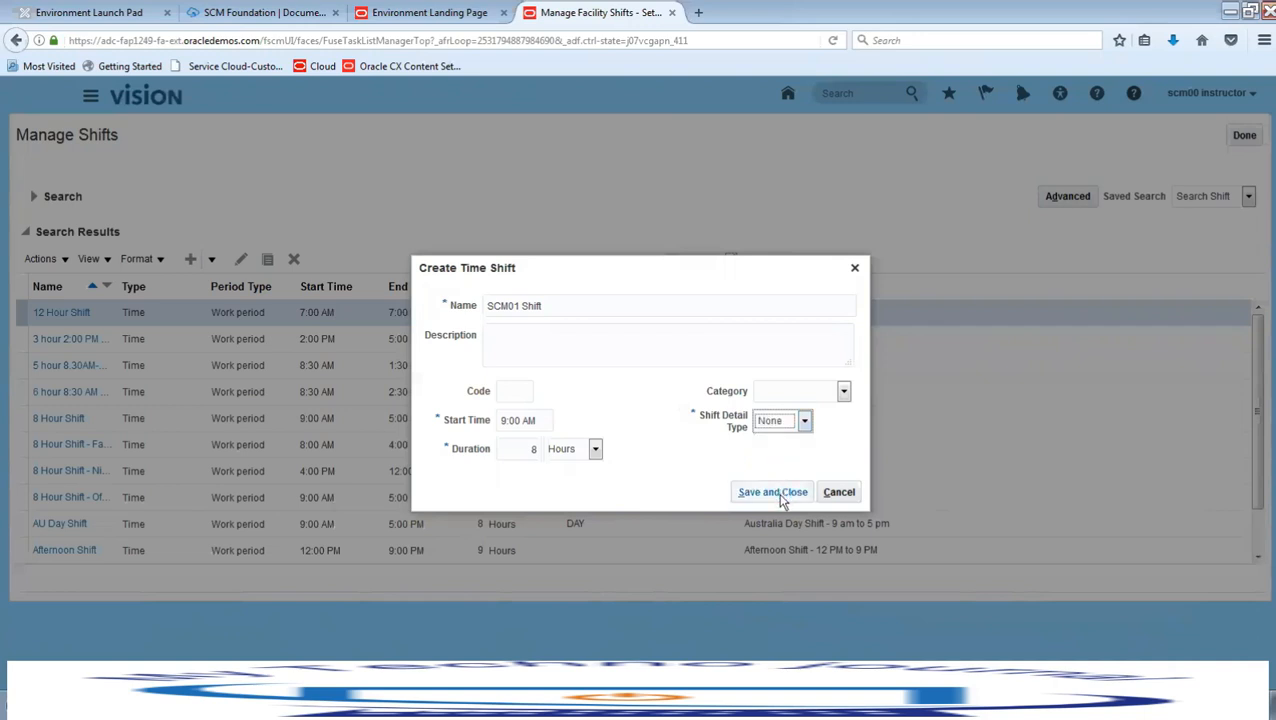
left_click(783, 494)
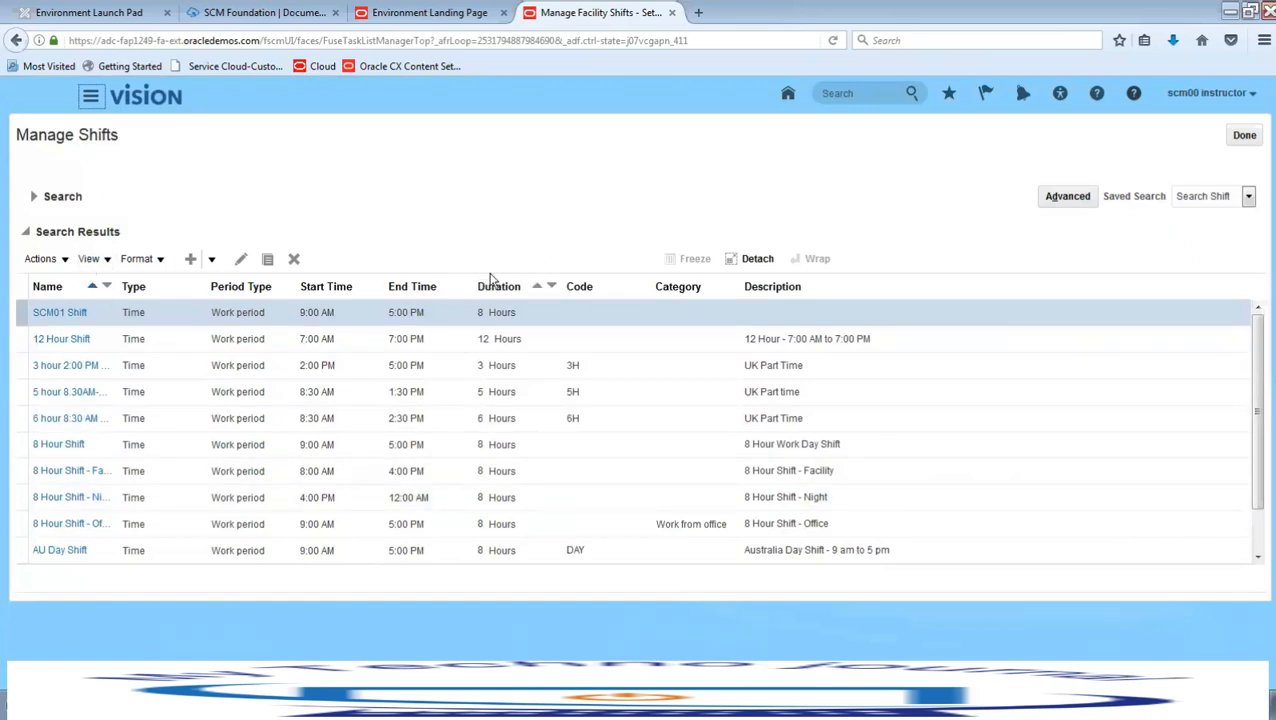
left_click(1244, 135)
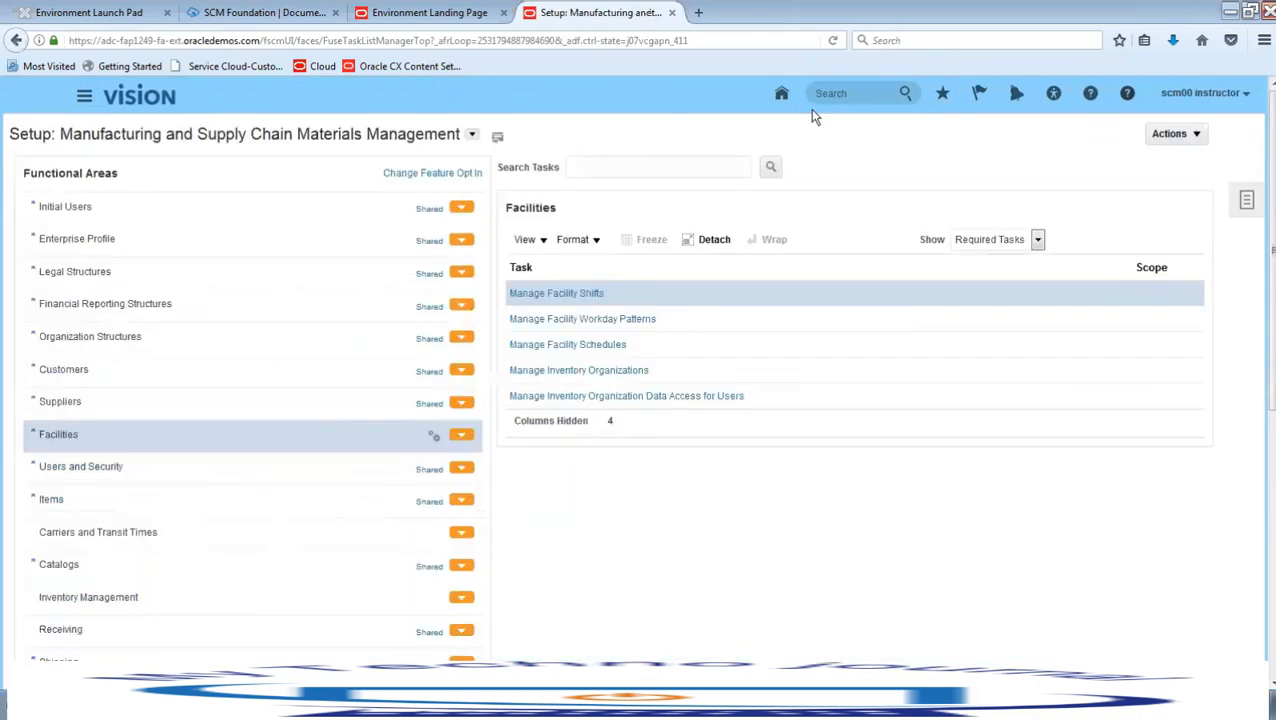
- Open the Manage Facility Workday Patterns task and start creating a time workday pattern
left_click(580, 319)
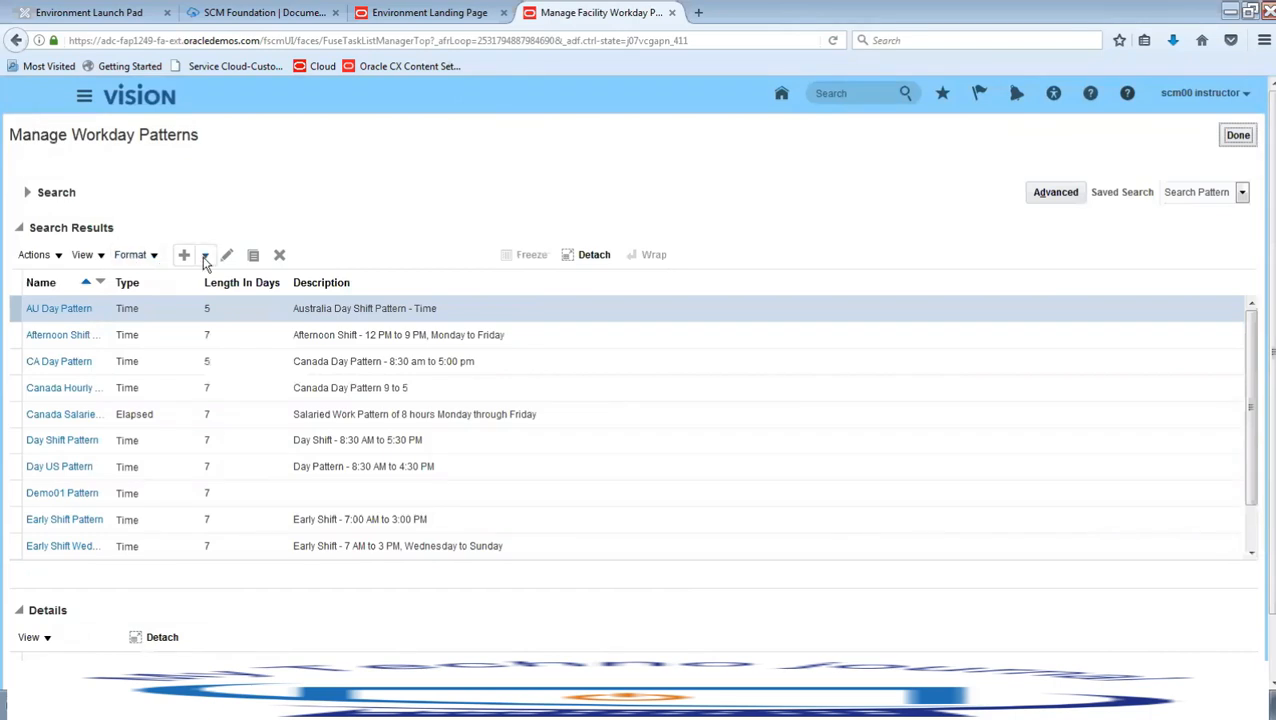
left_click(205, 259)
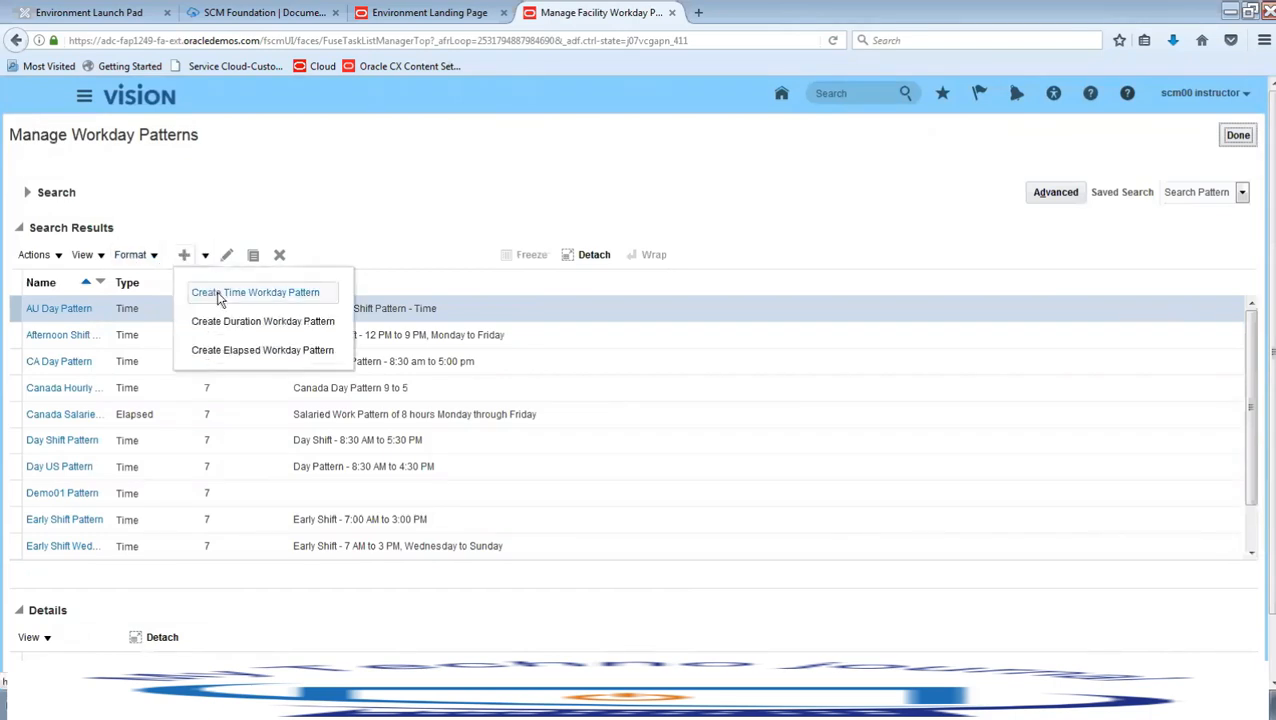
left_click(219, 294)
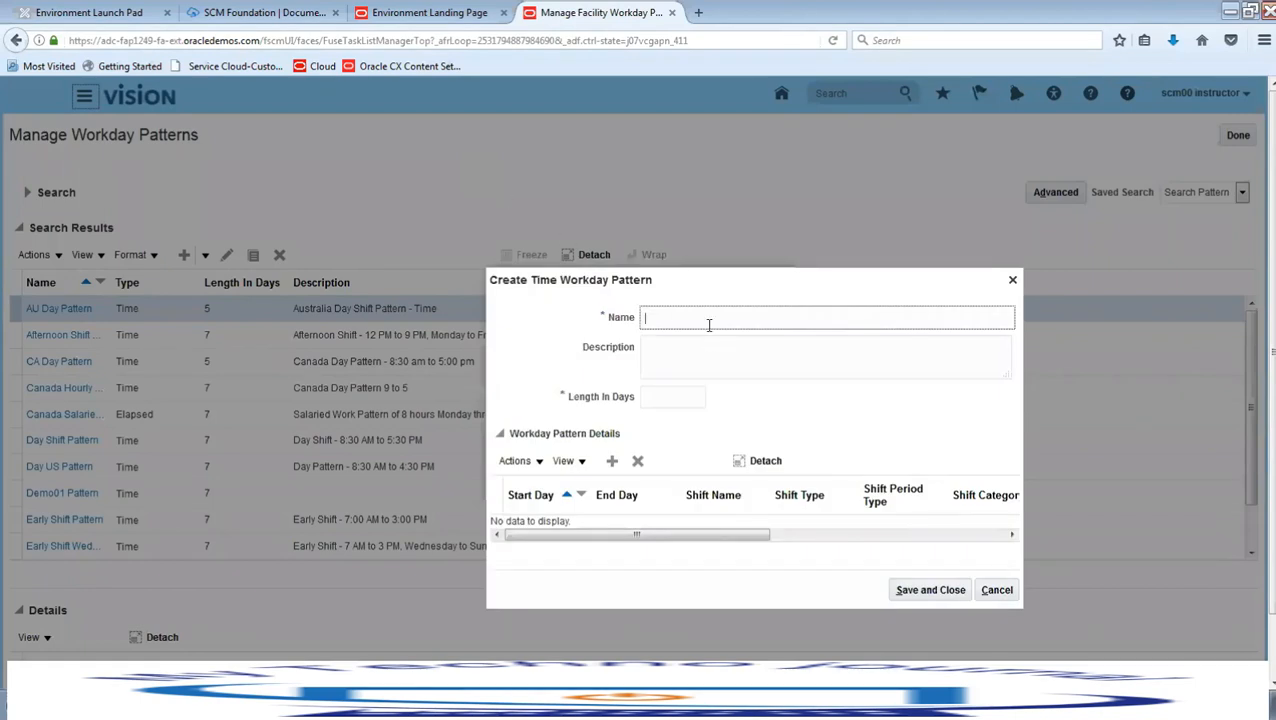
- Name the workday pattern SCM01 Pattern and set its length to 7 days
left_click(709, 325)
type("SCM")
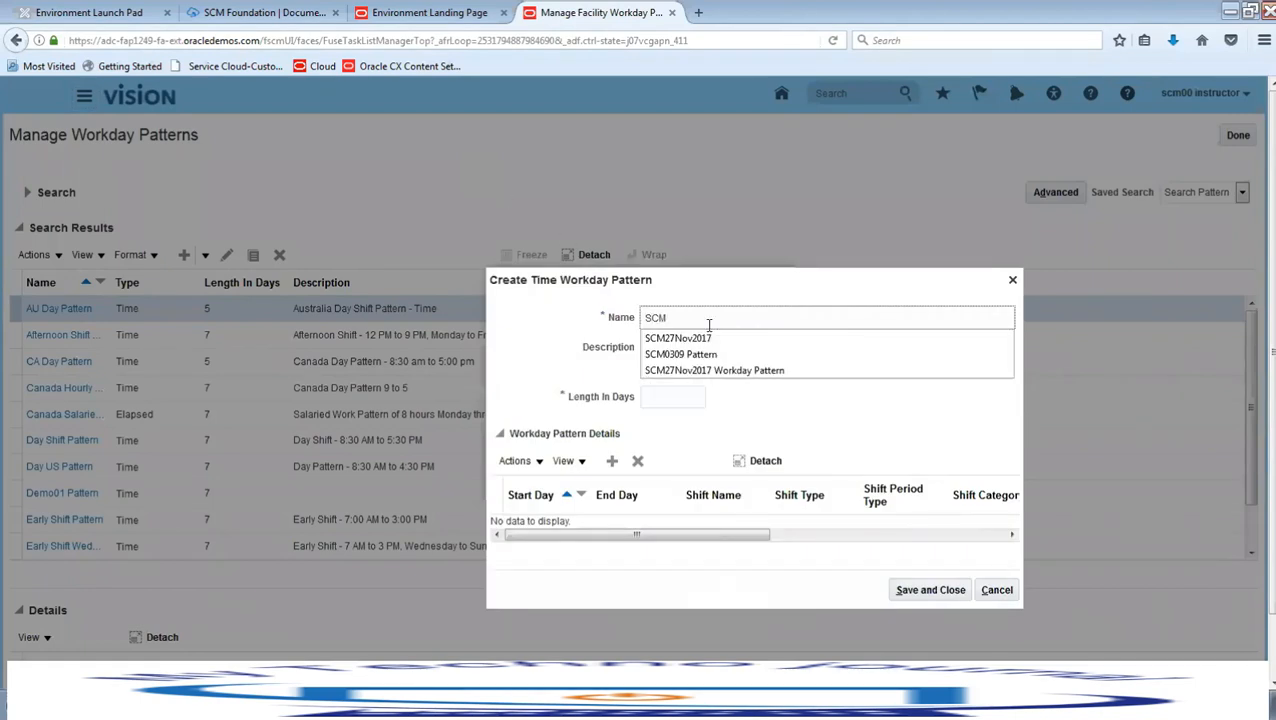
type("01")
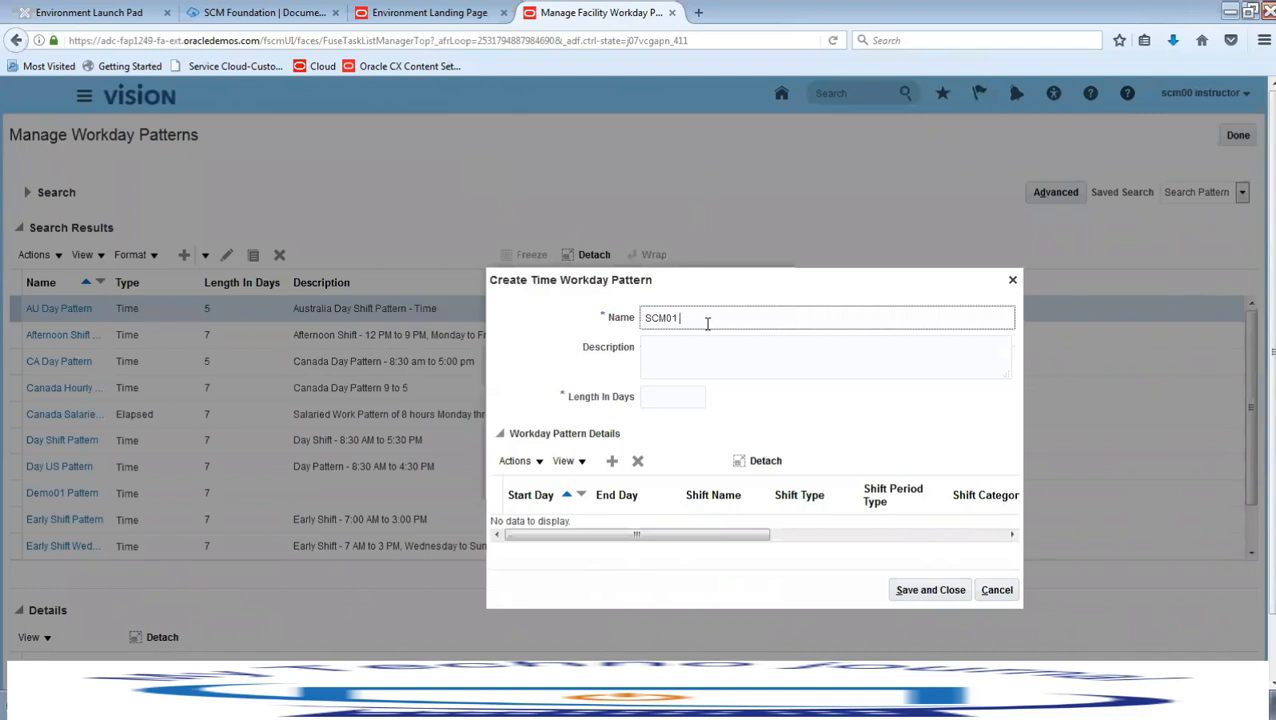
type(" Pattern")
left_click(684, 397)
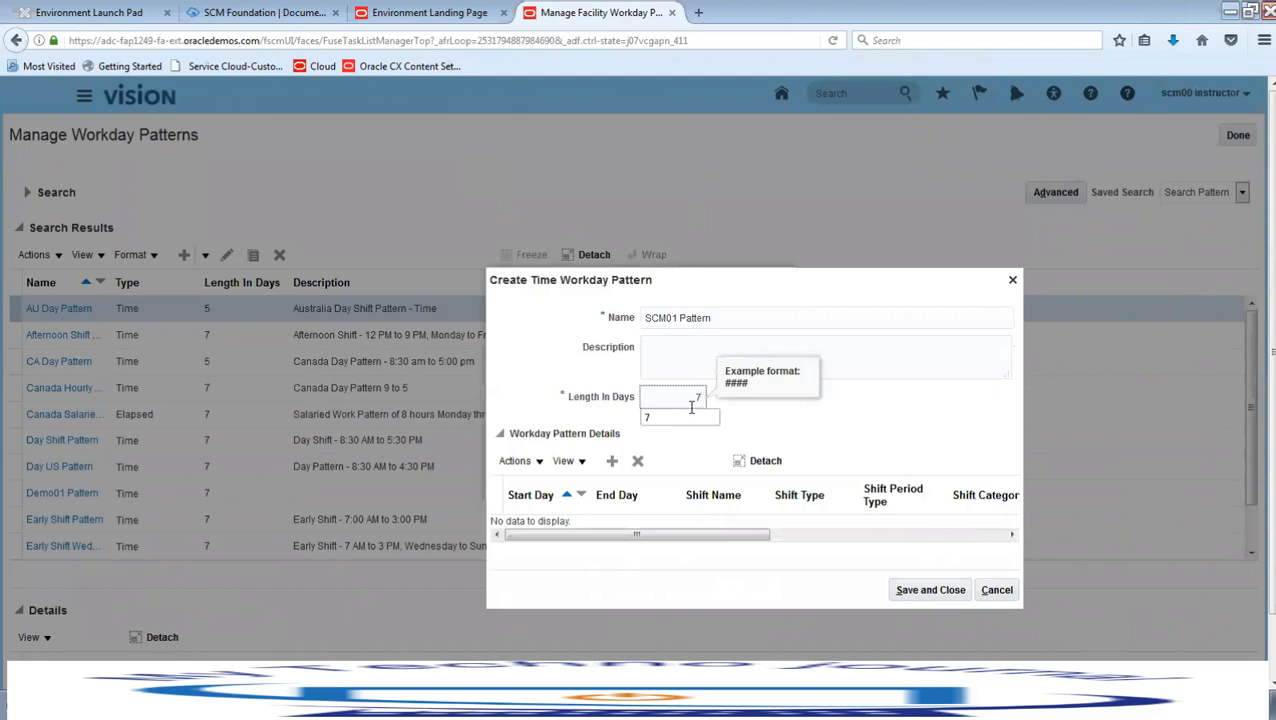
- Add a workday pattern detail row with start day 1 and end day 5
left_click(611, 462)
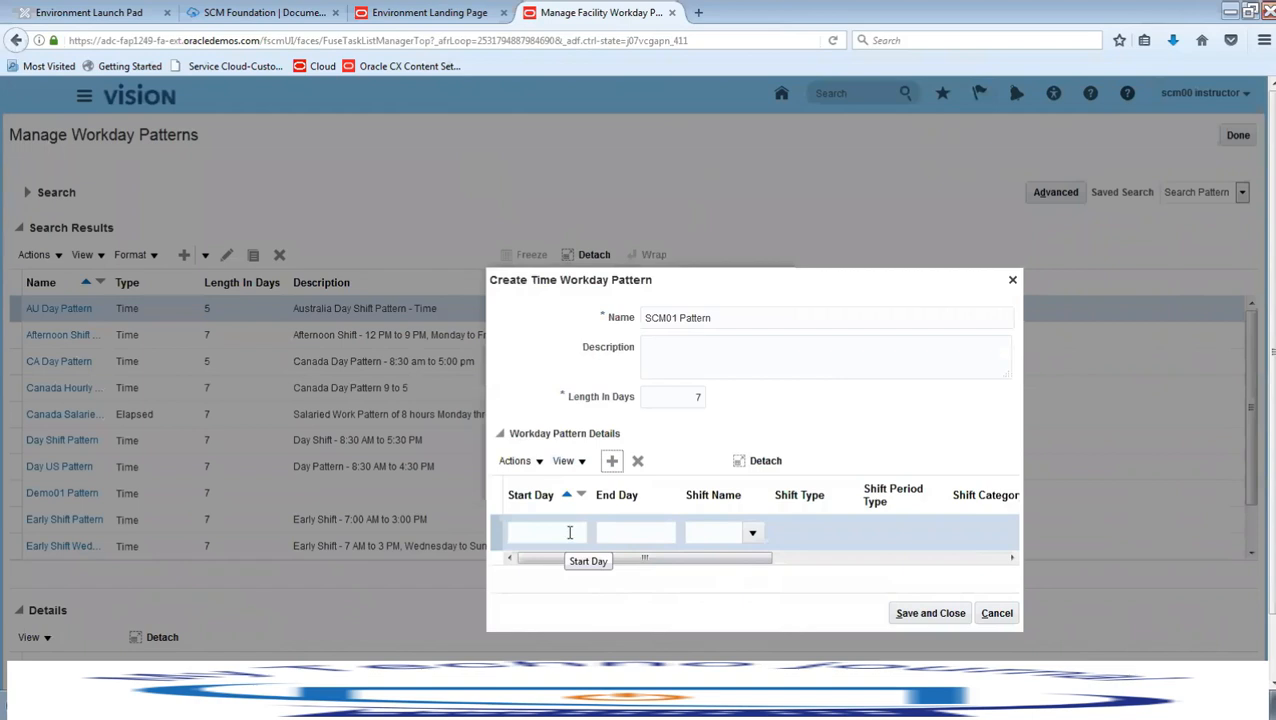
left_click(570, 533)
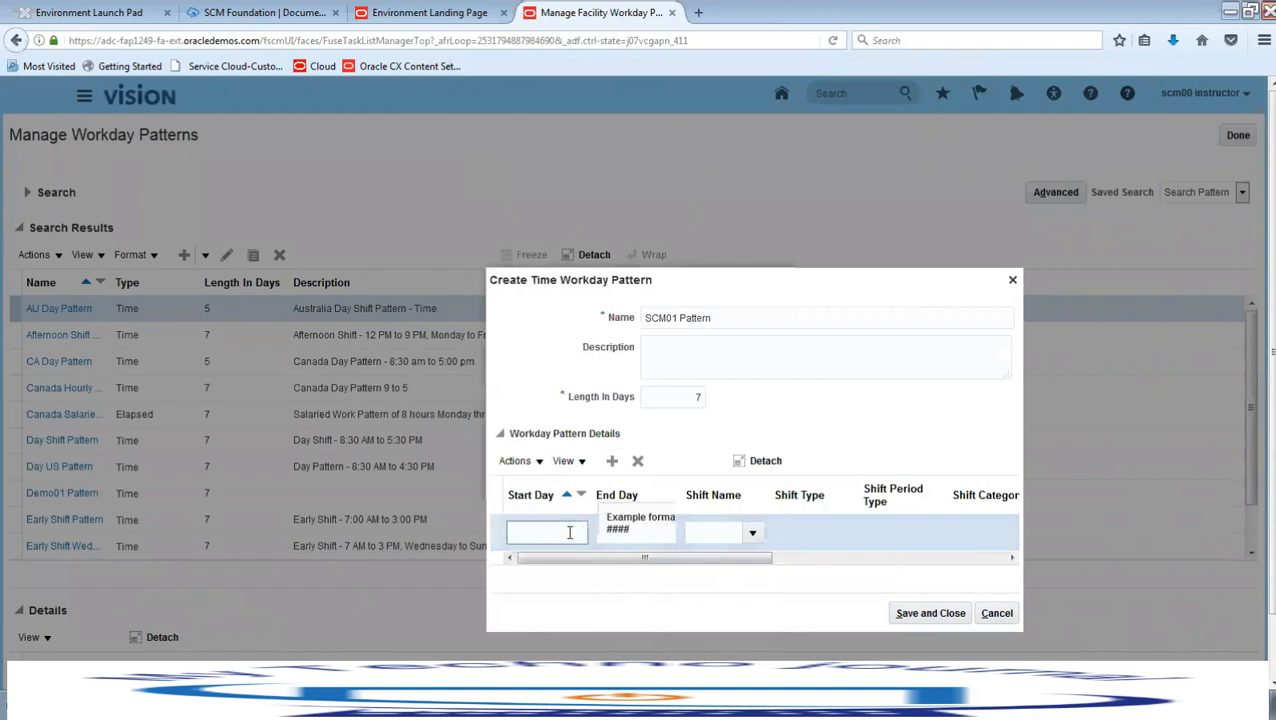
type("1")
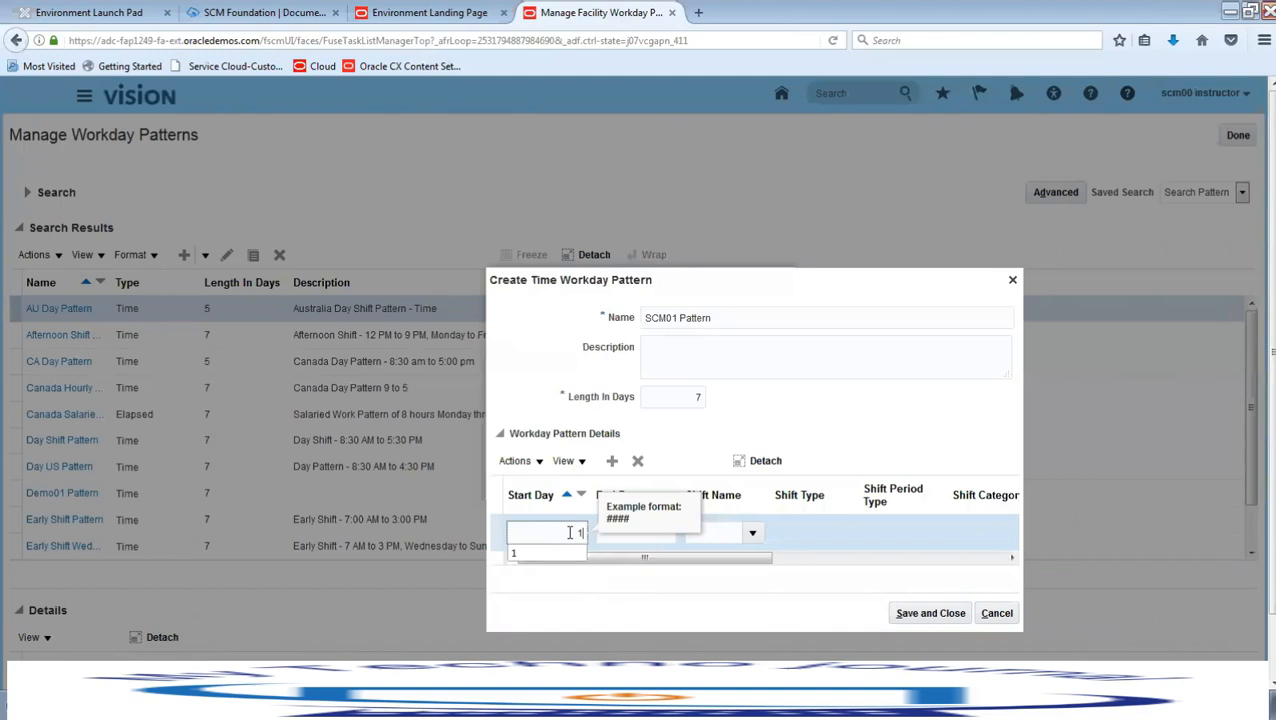
key("Tab")
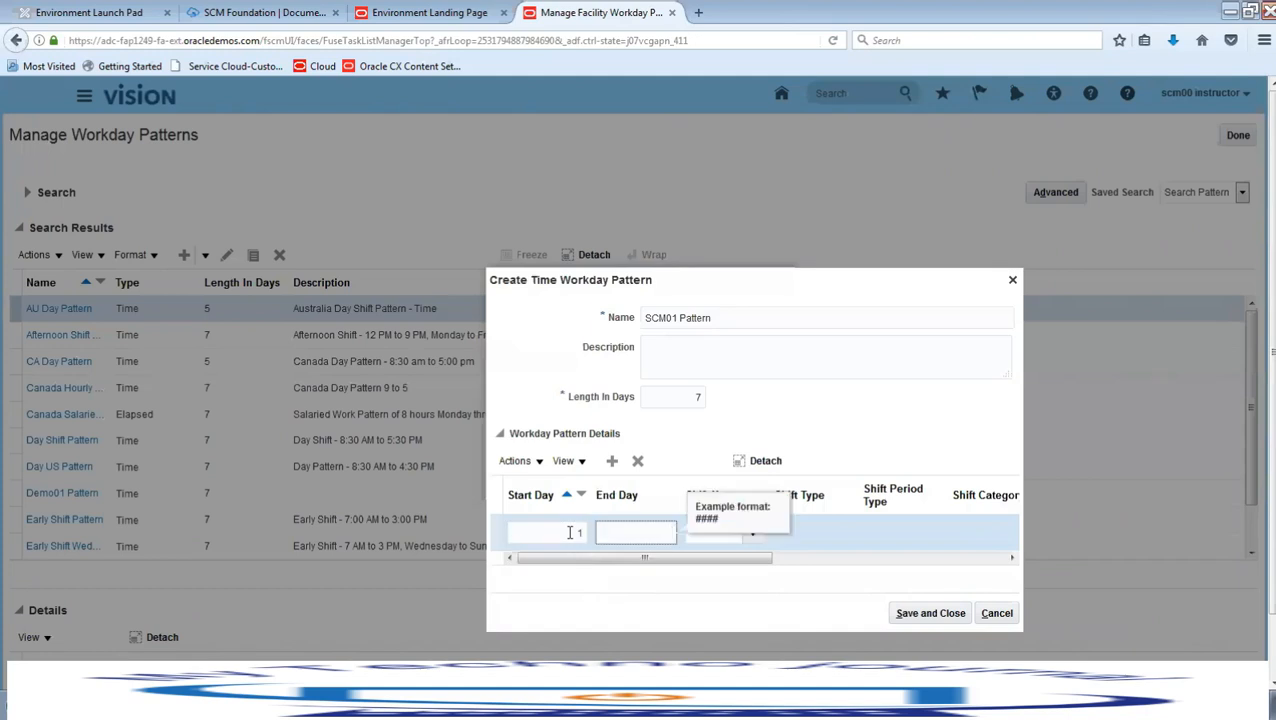
type("5")
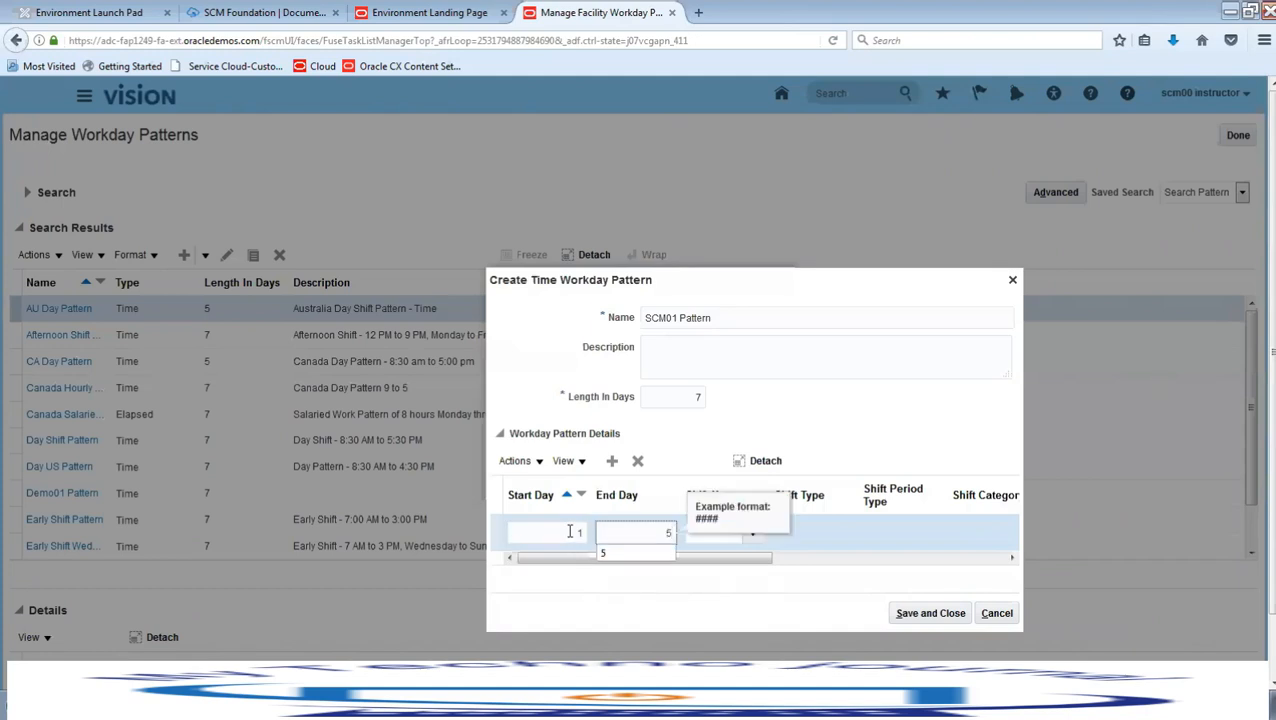
key("Tab")
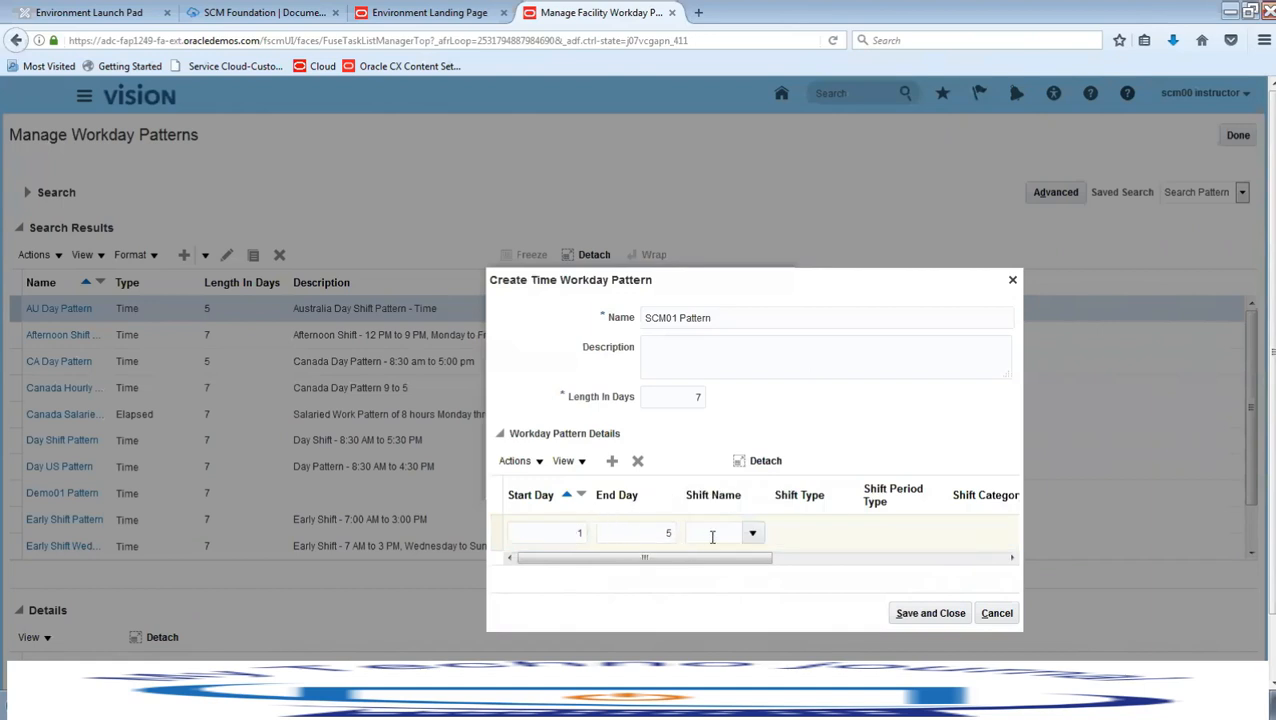
left_click(753, 534)
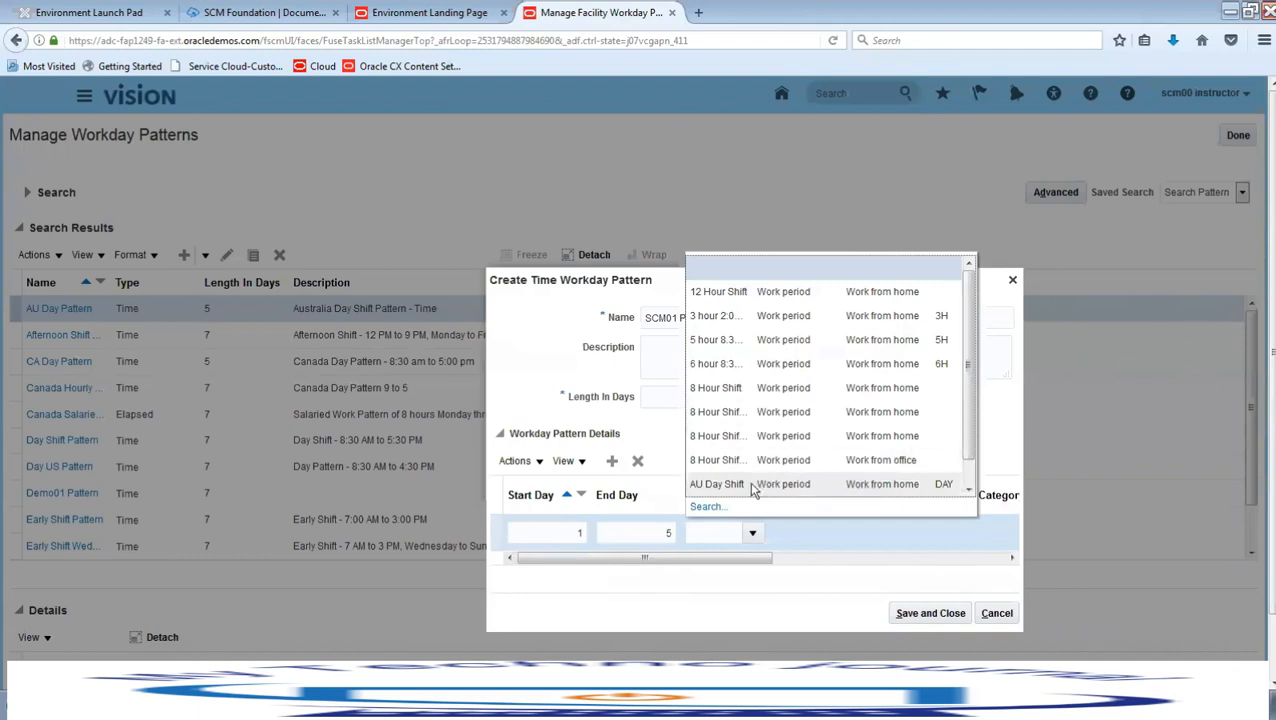
left_click(718, 510)
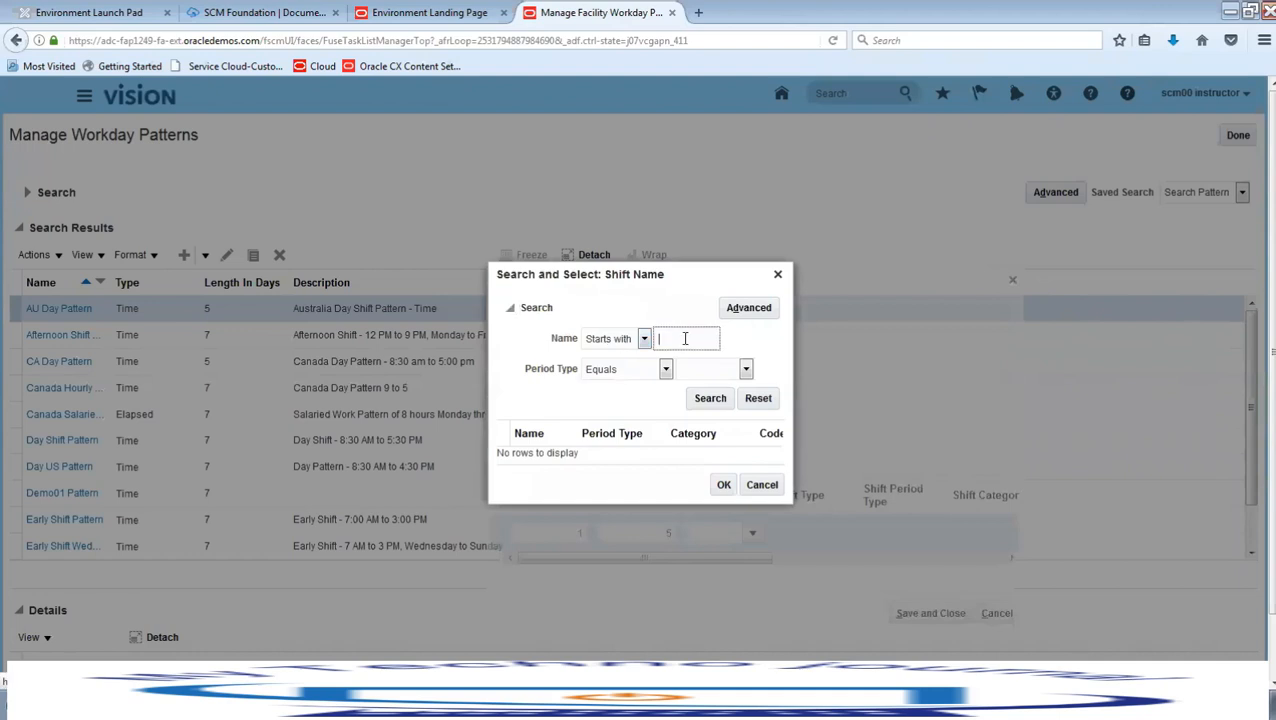
type("Shift%")
left_click(716, 403)
left_click(706, 400)
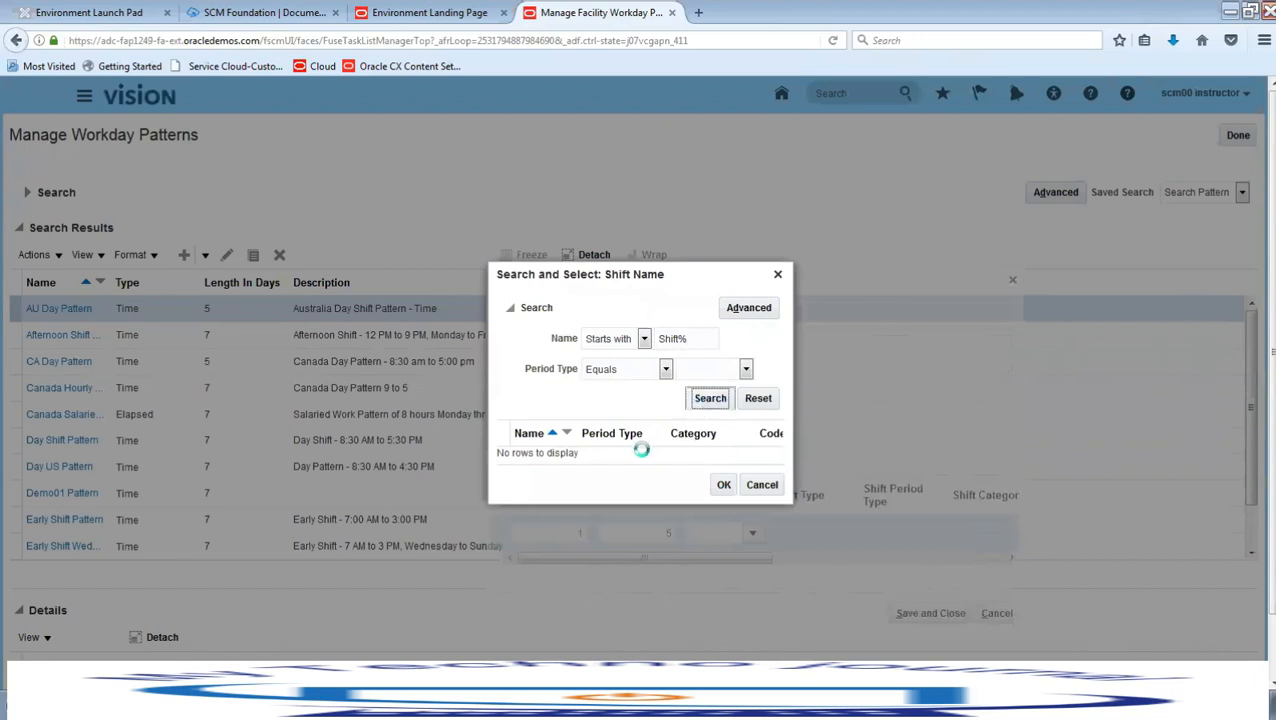
left_click(696, 338)
key("BackSpace")
key("BackSpace")
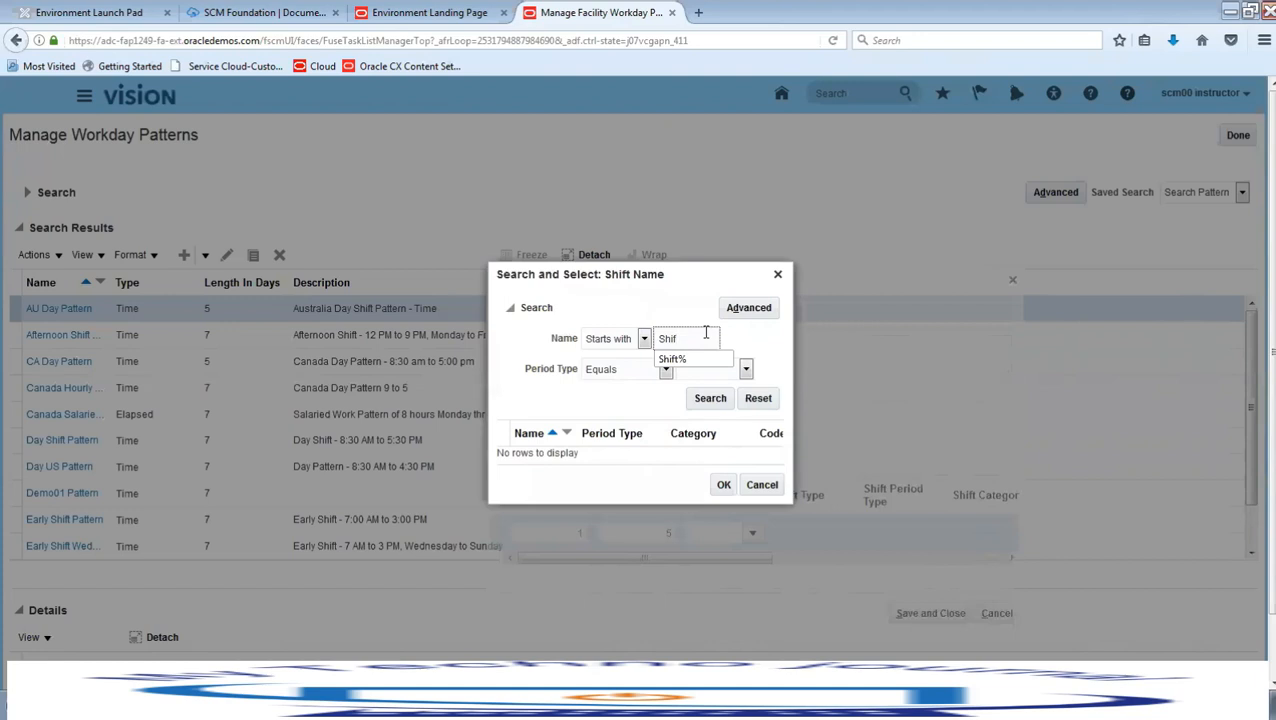
type("t")
left_click(708, 398)
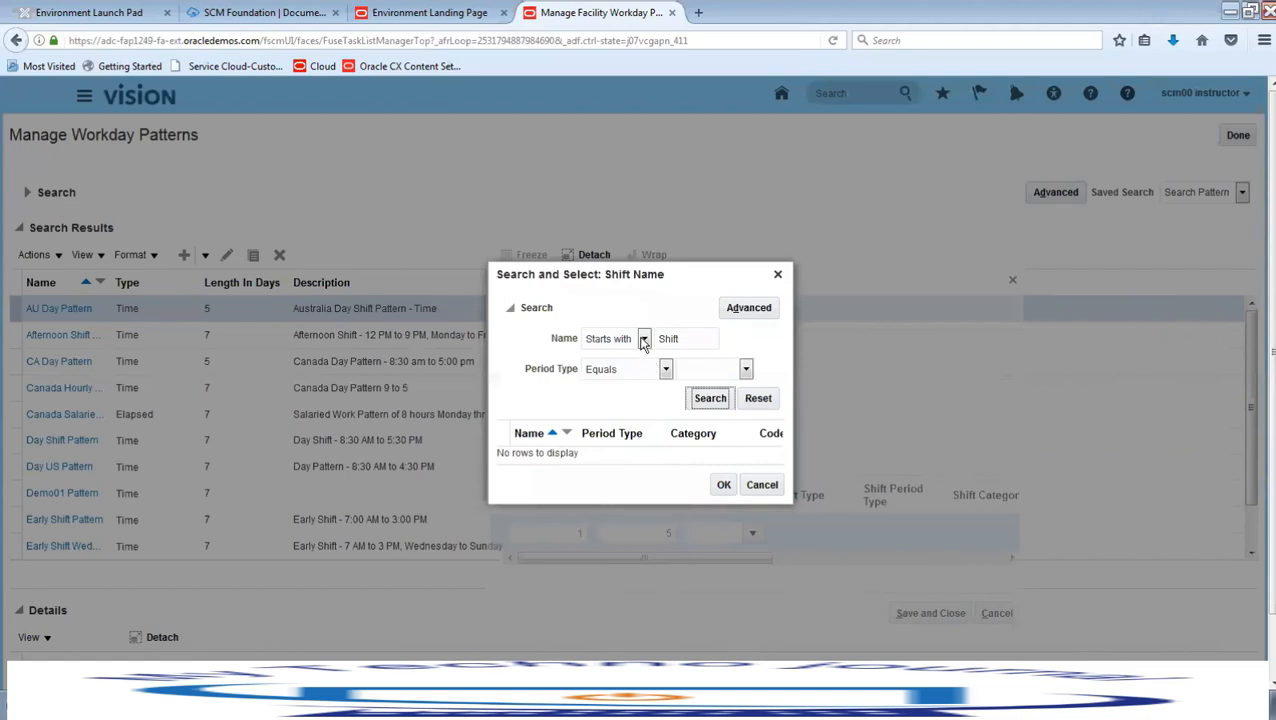
left_click(644, 341)
left_click(665, 363)
left_click(777, 274)
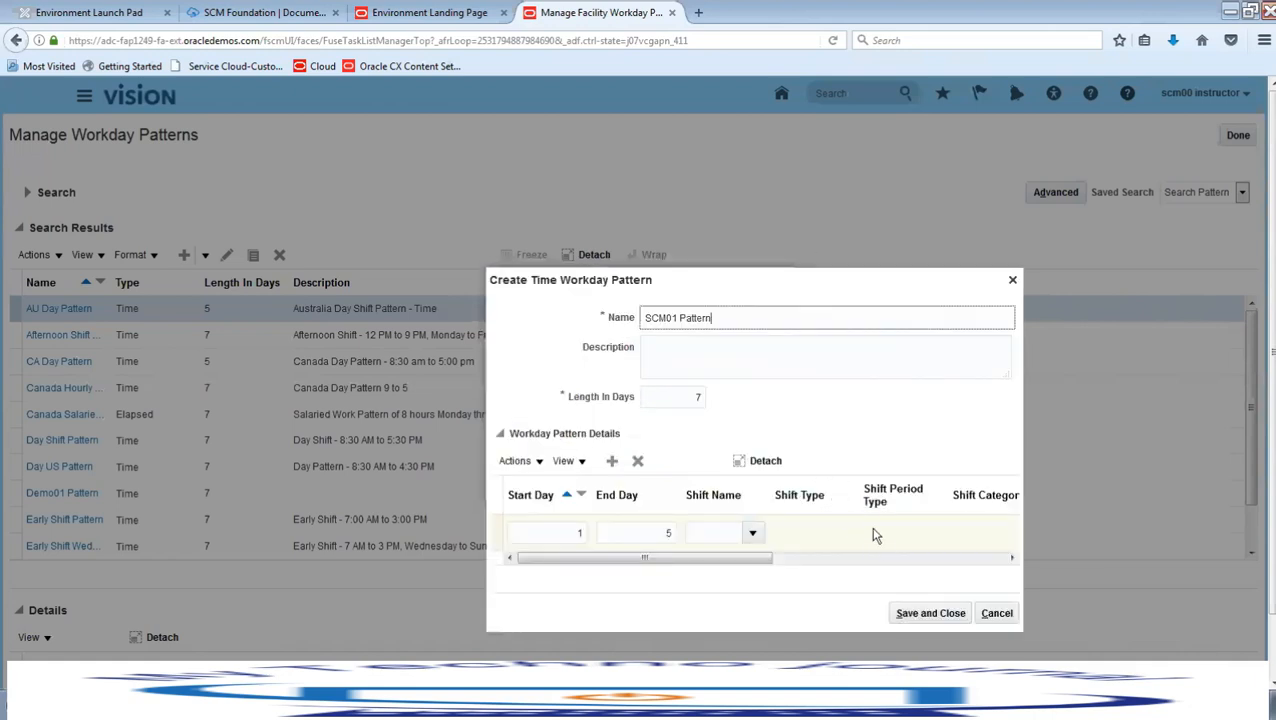
- Try to find the shift for the detail row by searching for names starting with Shift, then cancel the search
left_click(752, 533)
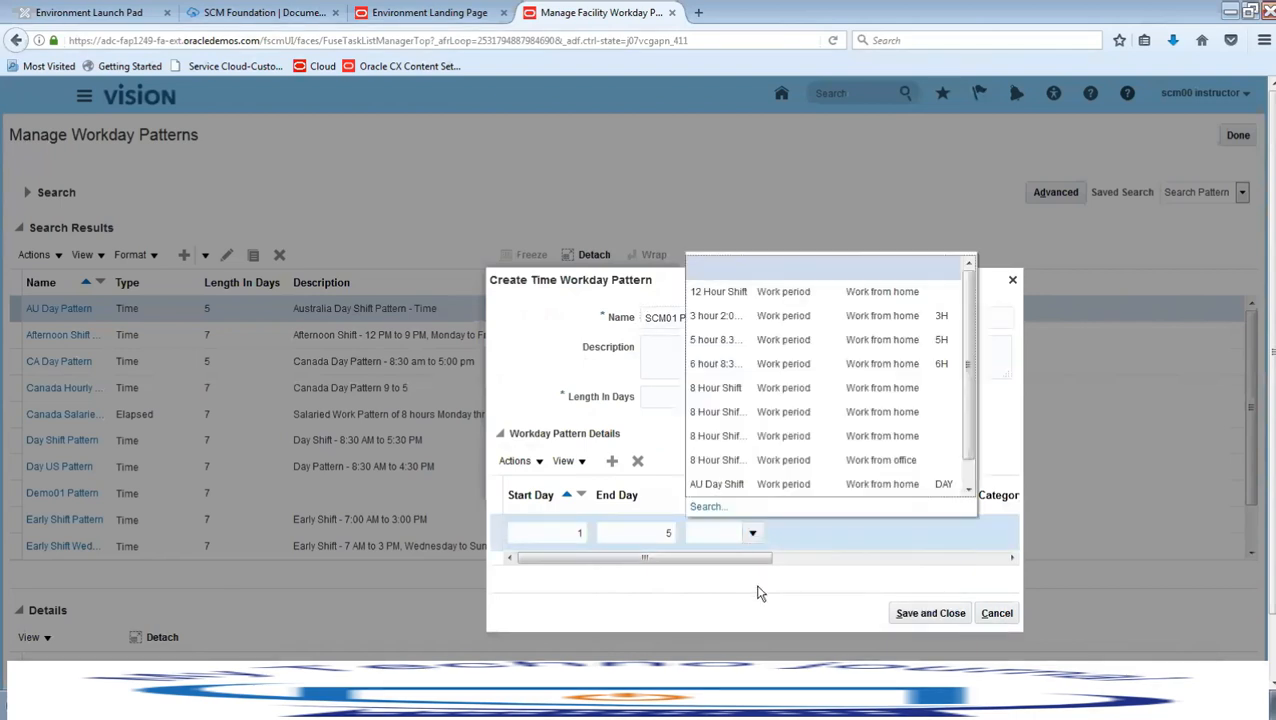
left_click(709, 507)
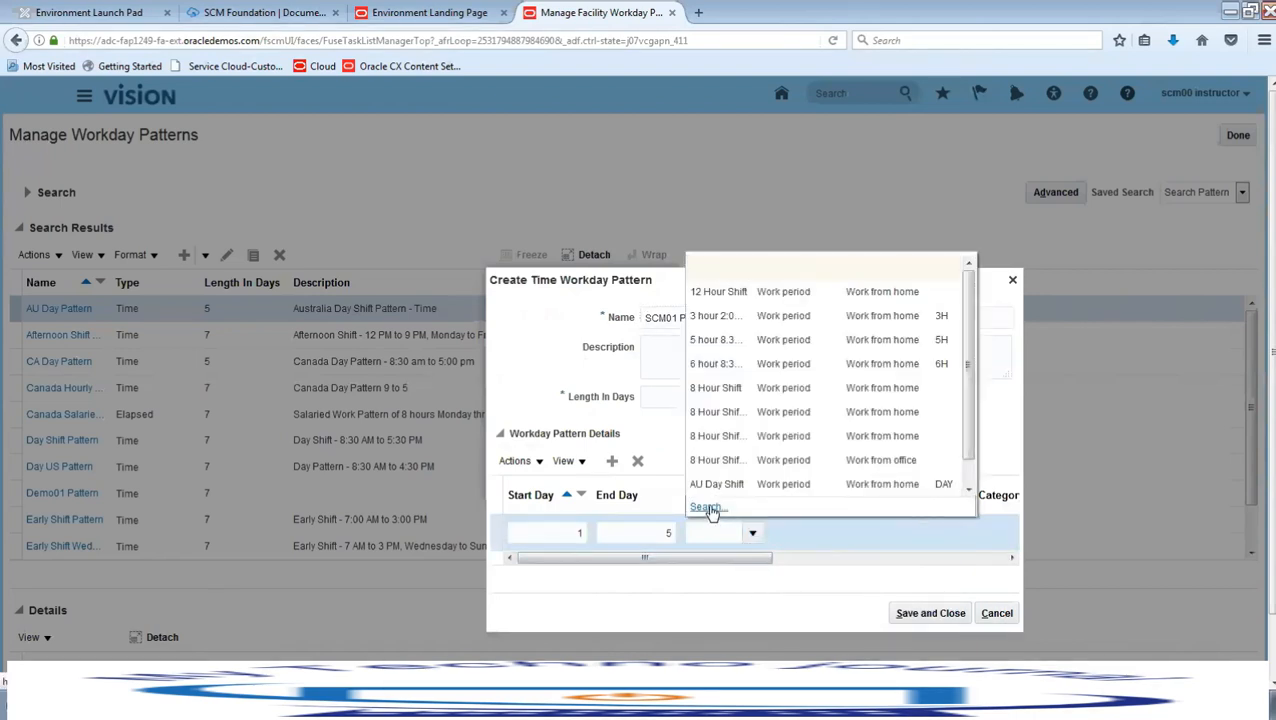
left_click(678, 338)
type("Shi")
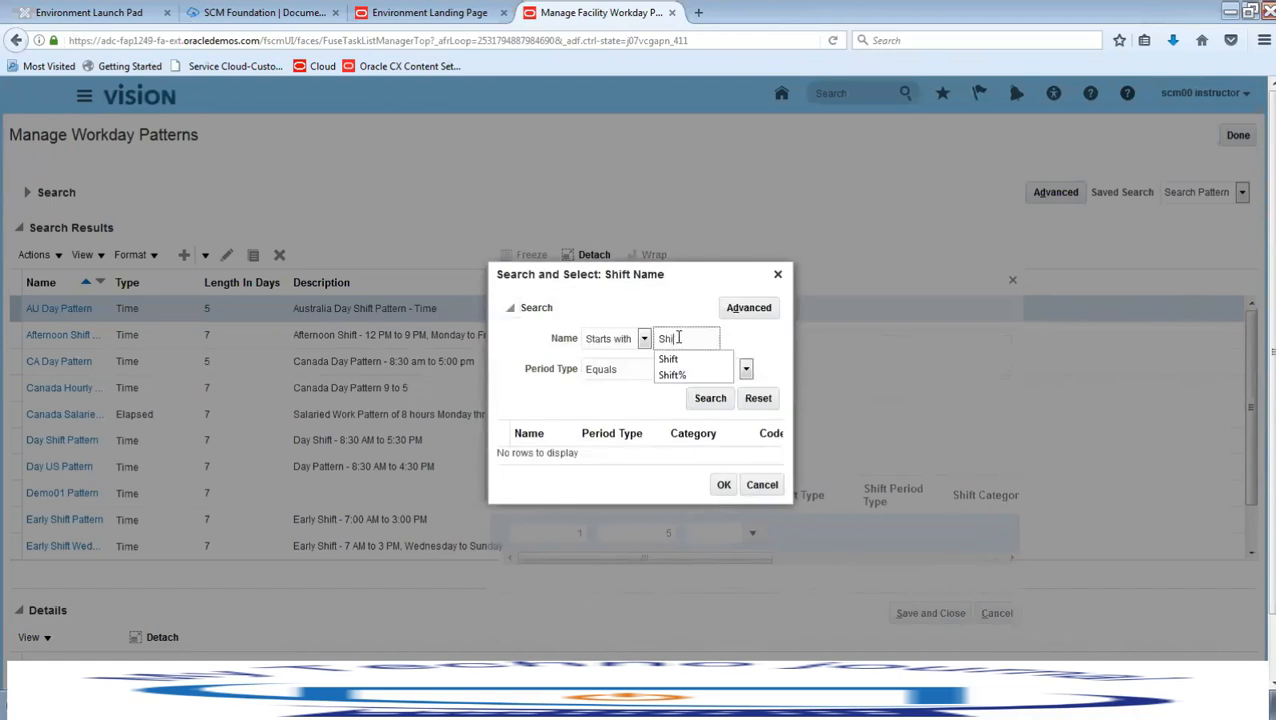
key("Down")
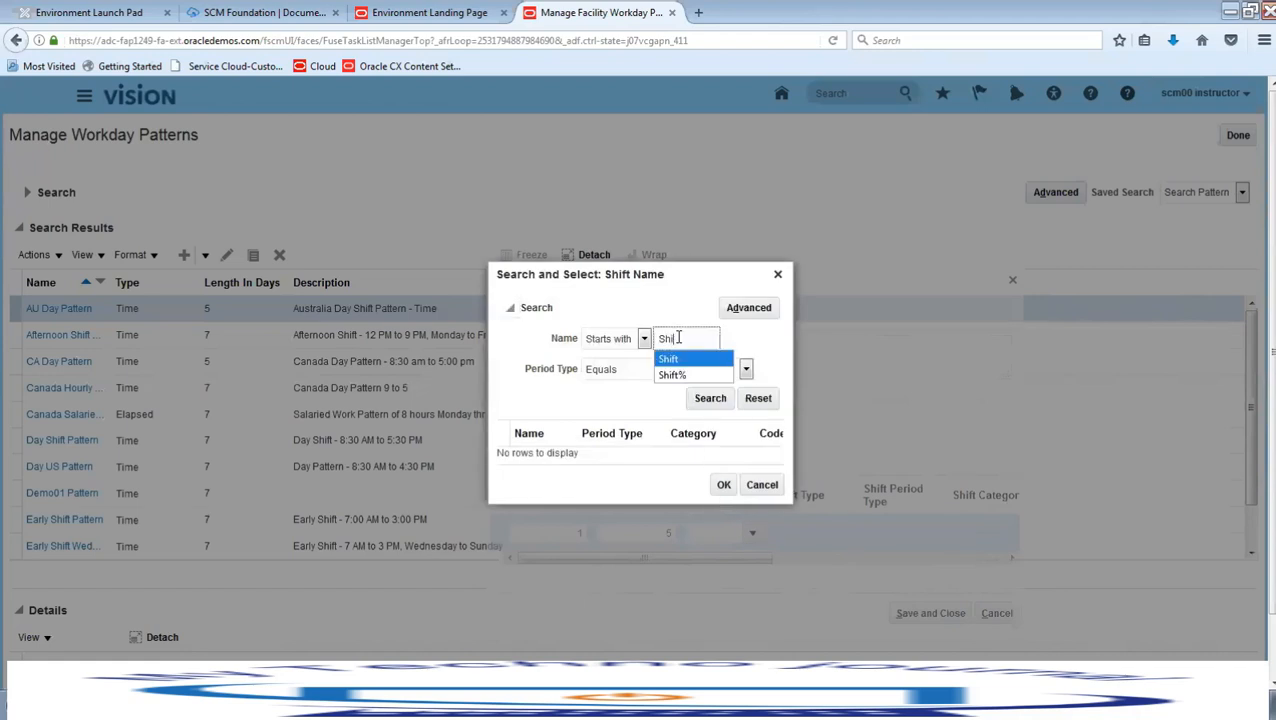
left_click(692, 360)
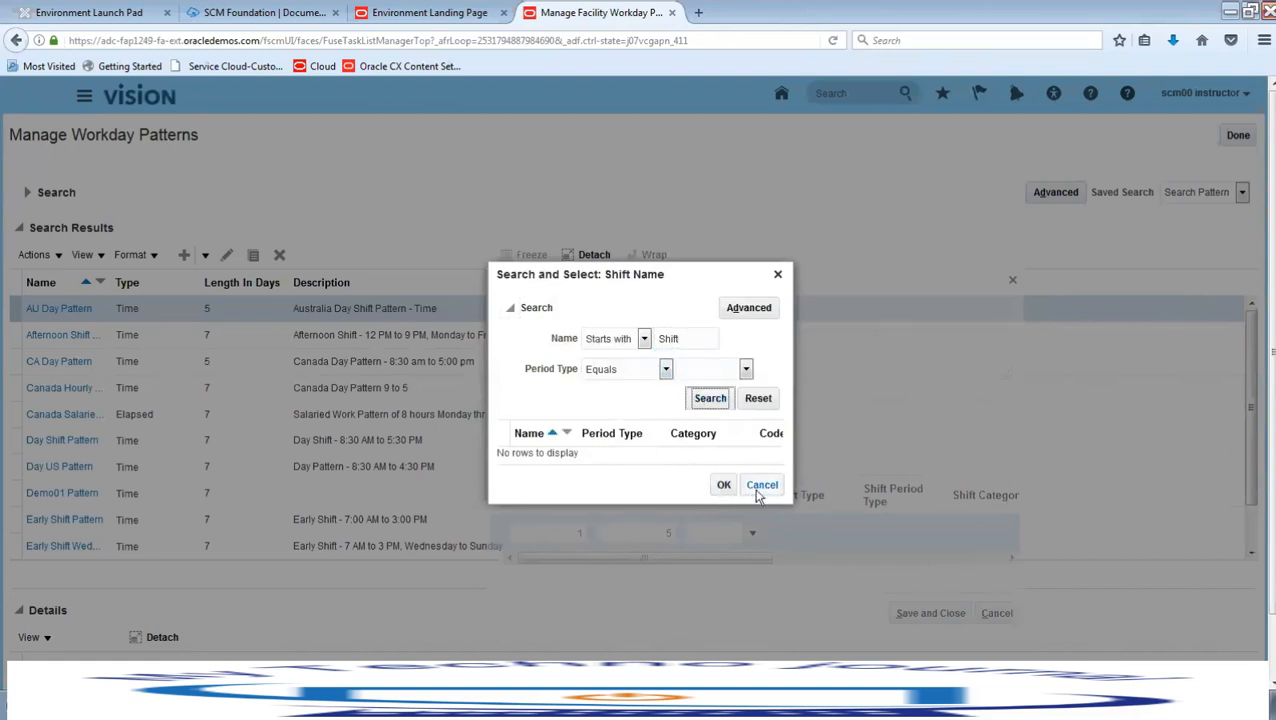
left_click(762, 484)
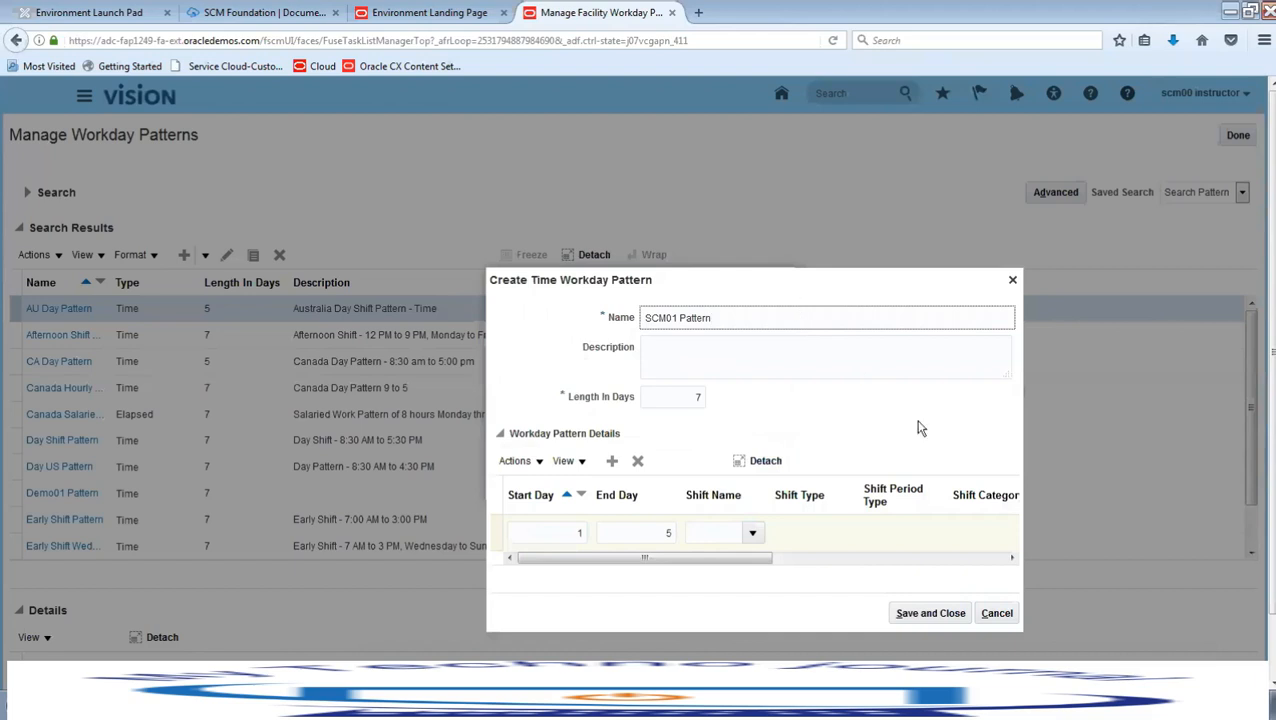
- Cancel the new workday pattern and return to the setup task list to open the Manage Facility Shifts task
left_click(995, 615)
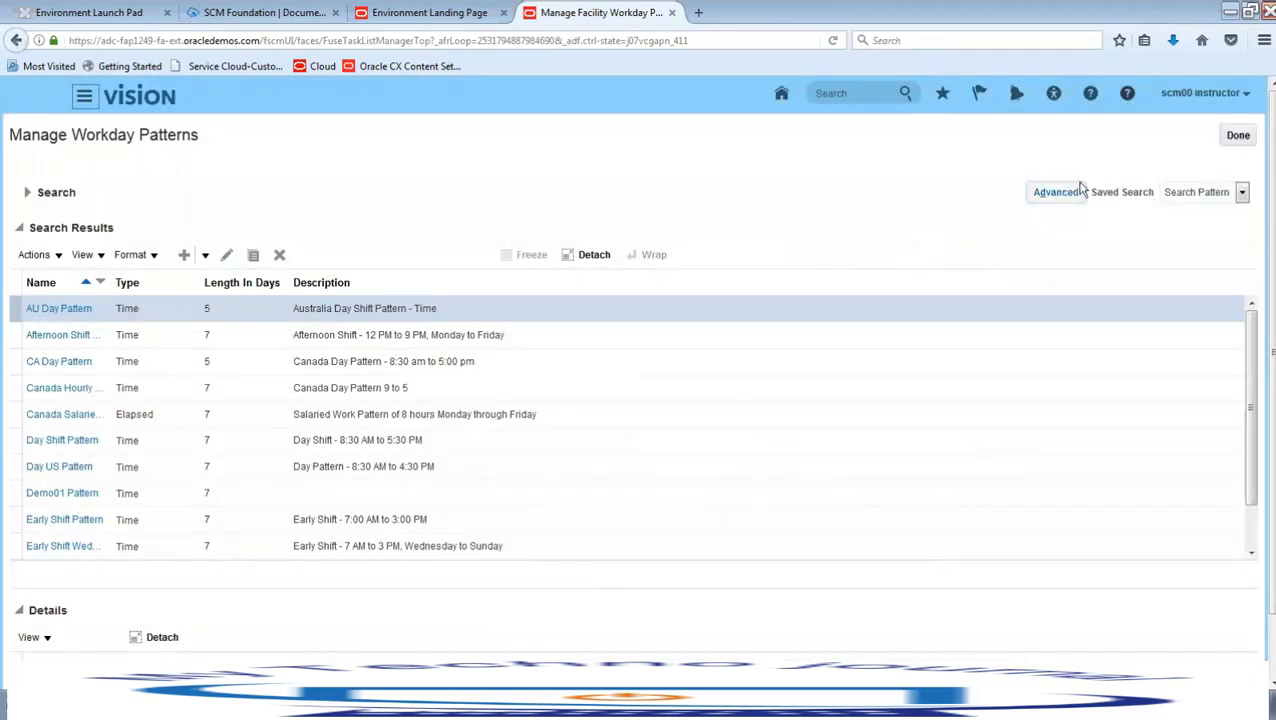
left_click(1062, 191)
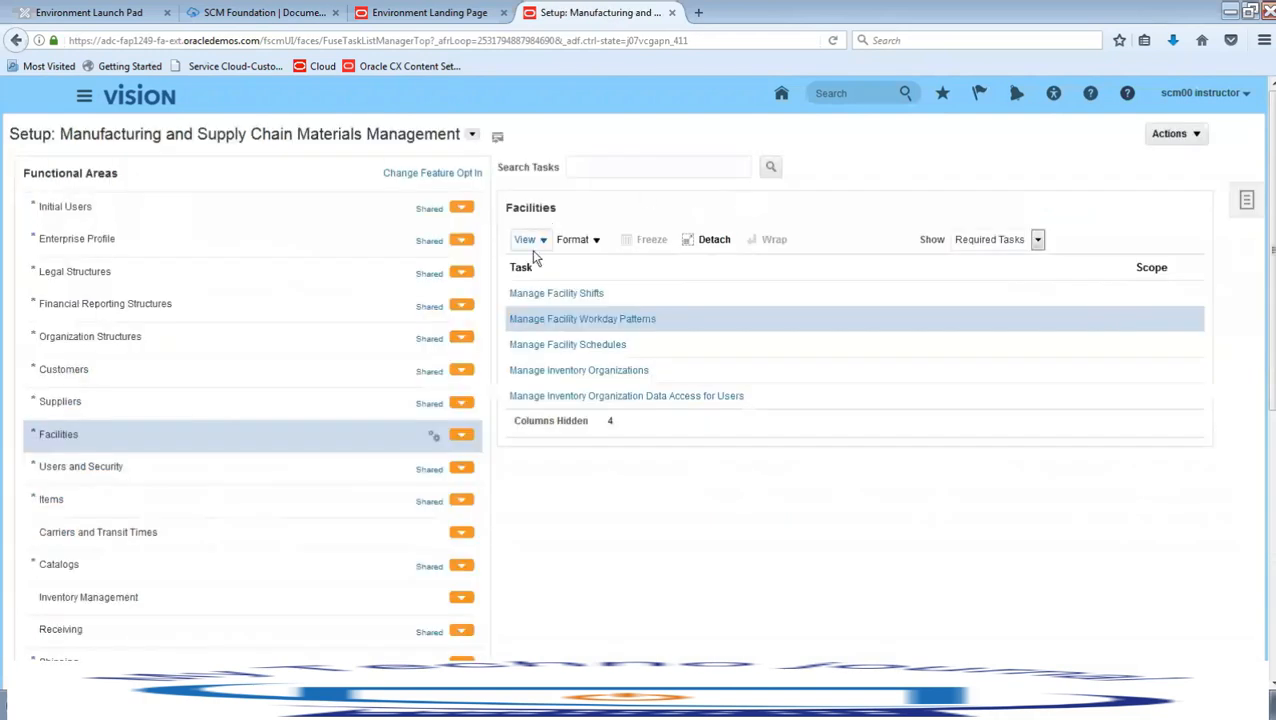
left_click(552, 293)
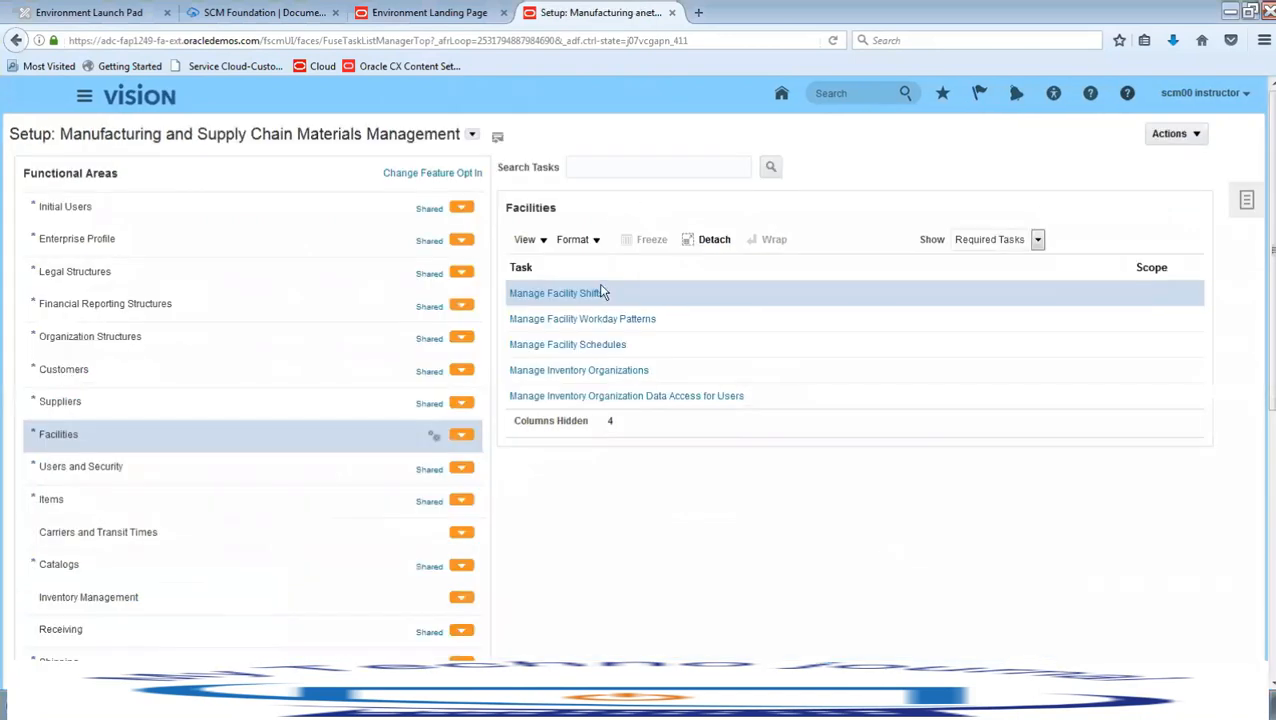
- Open the Manage Facility Workday Patterns task and start a time workday pattern named SCM01 Pattern
left_click(603, 322)
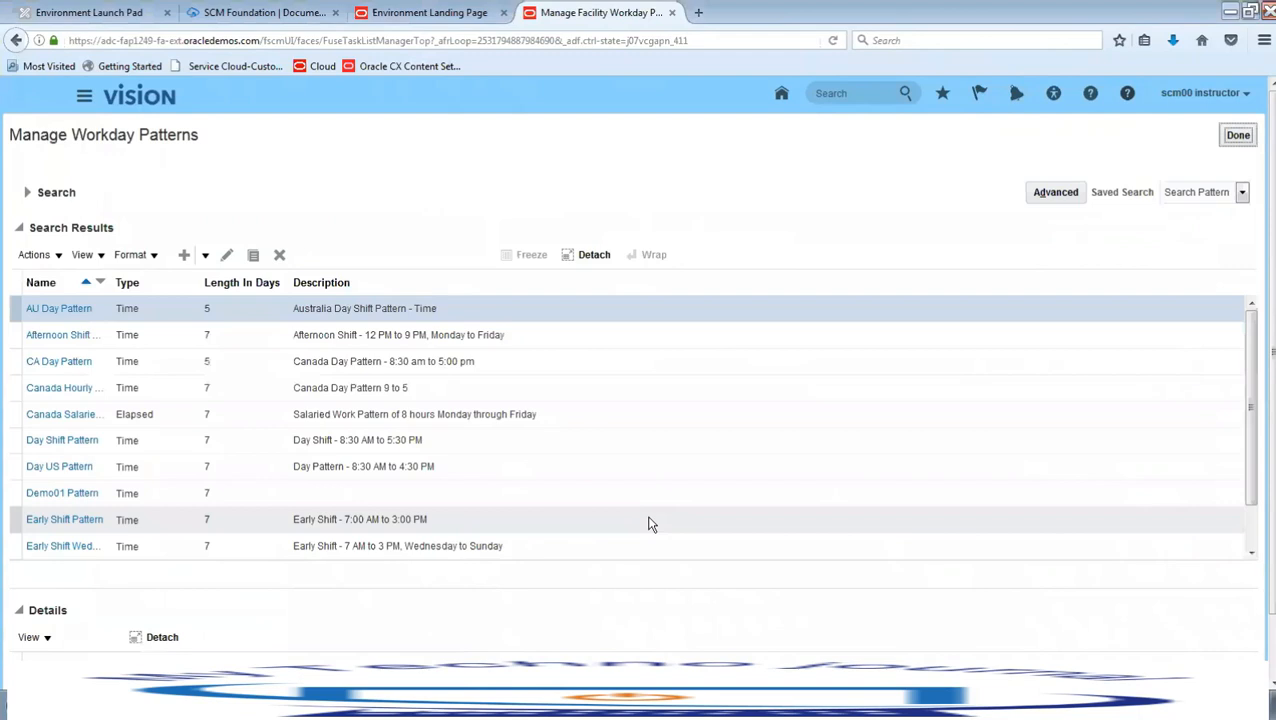
left_click(205, 255)
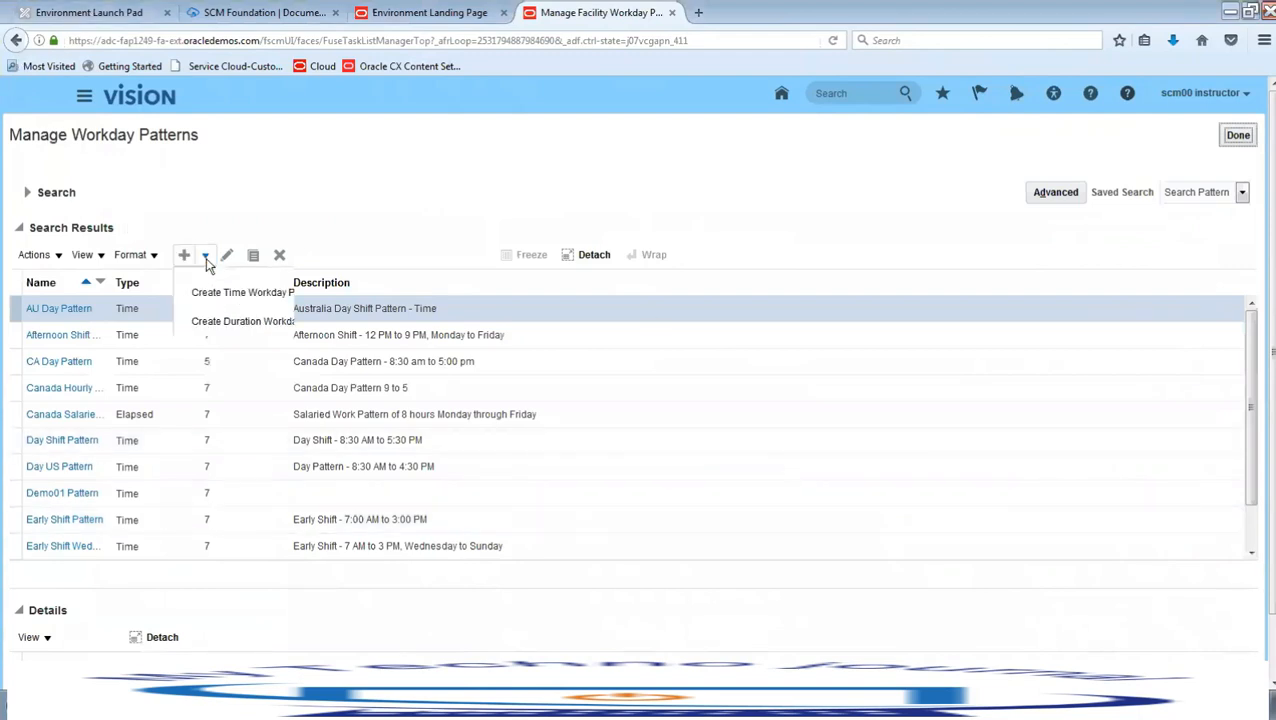
left_click(251, 293)
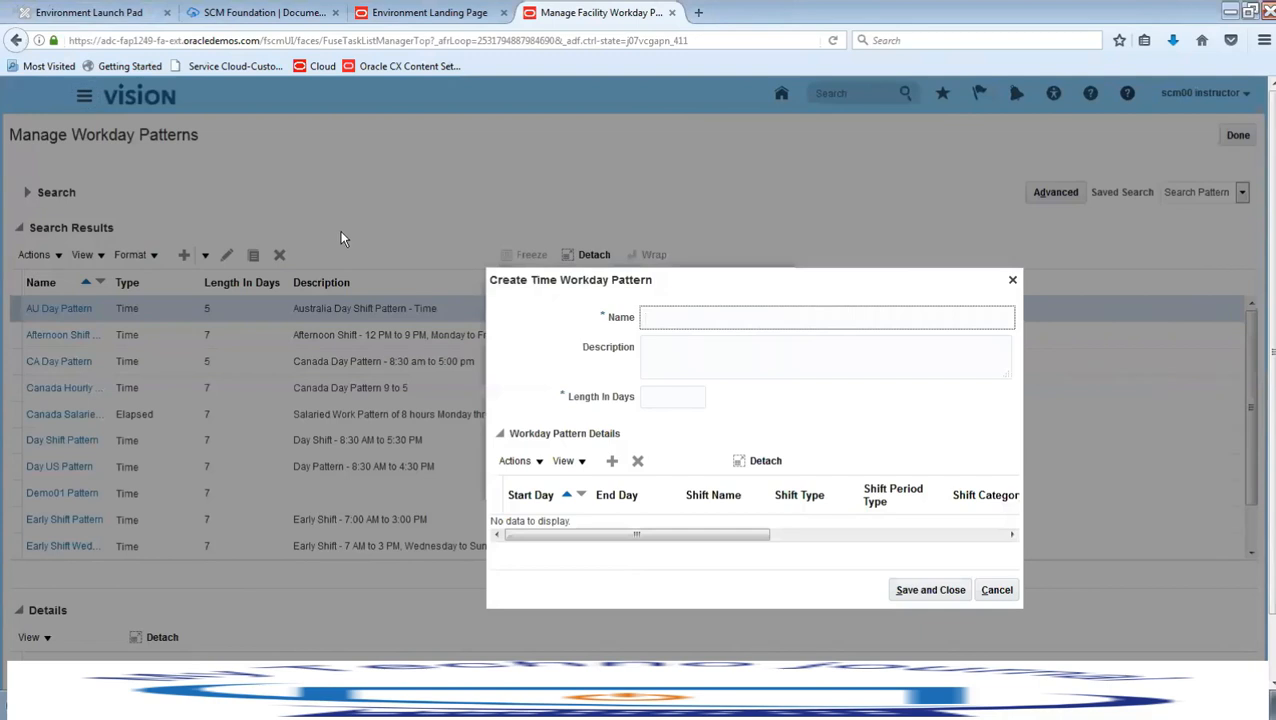
type("SC")
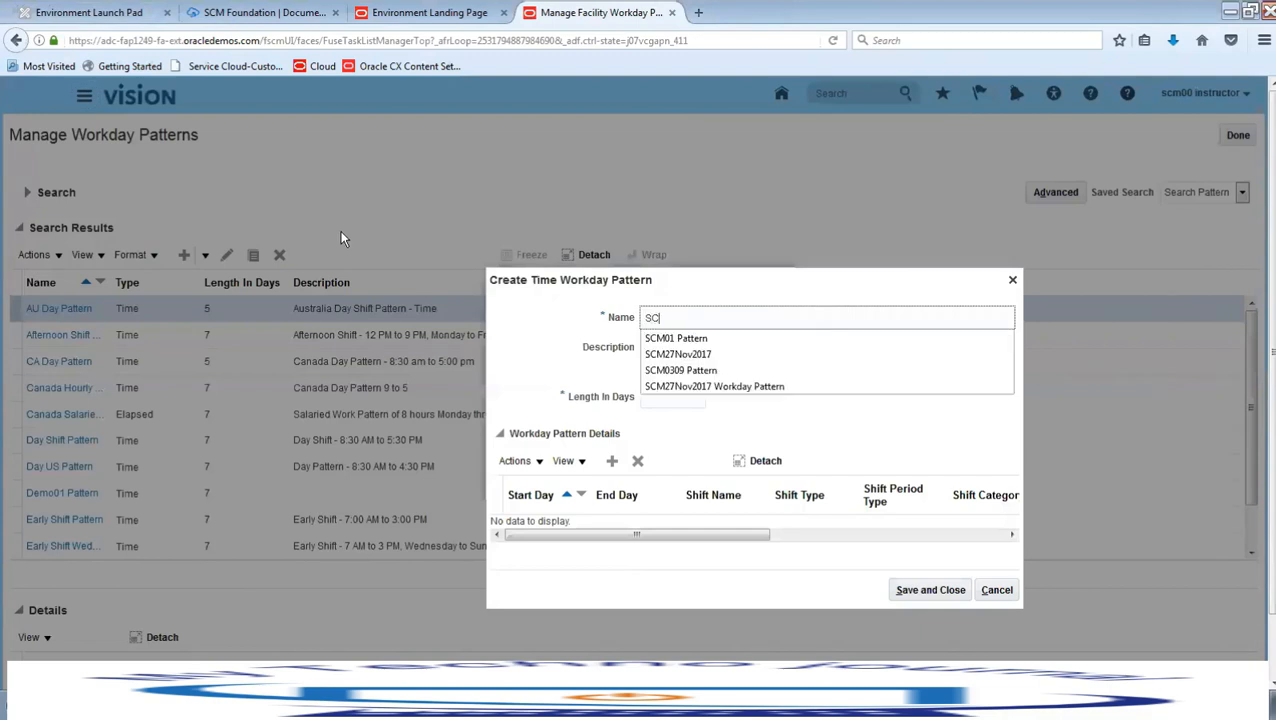
key("Down")
key("Return")
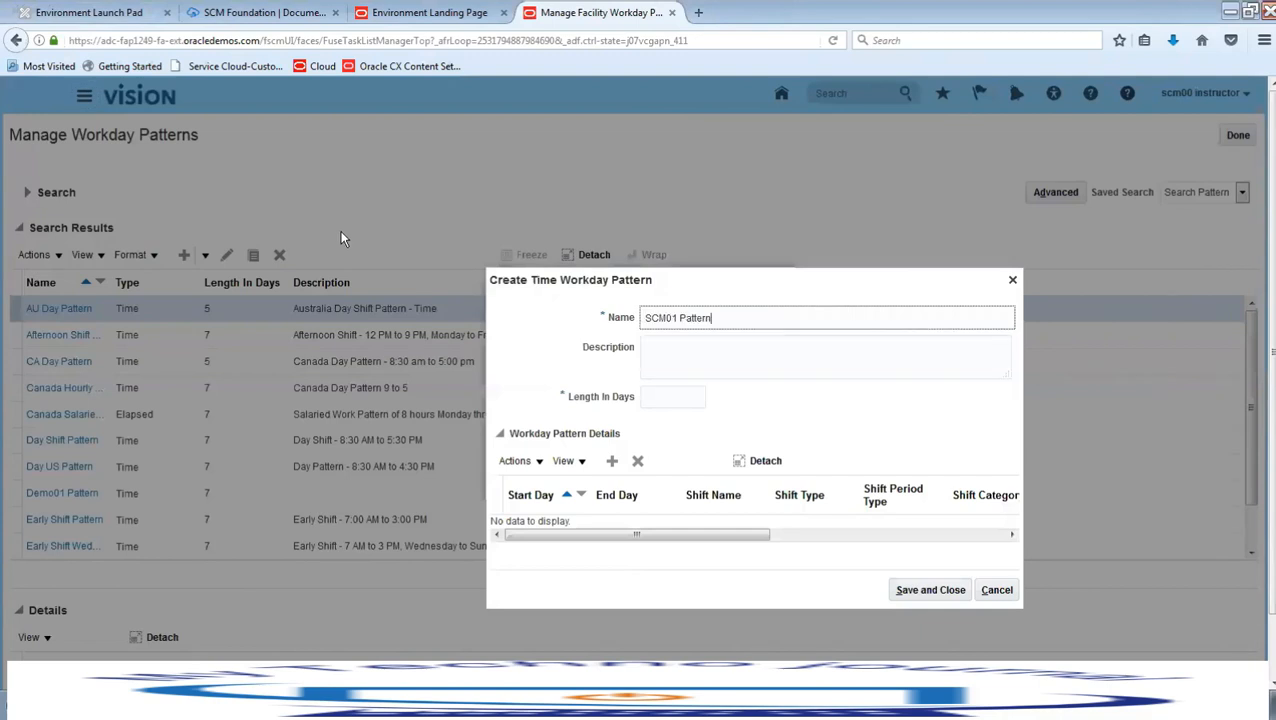
- Set the pattern length to 7 days and add a detail row with start day 1 and end day 5
left_click(660, 403)
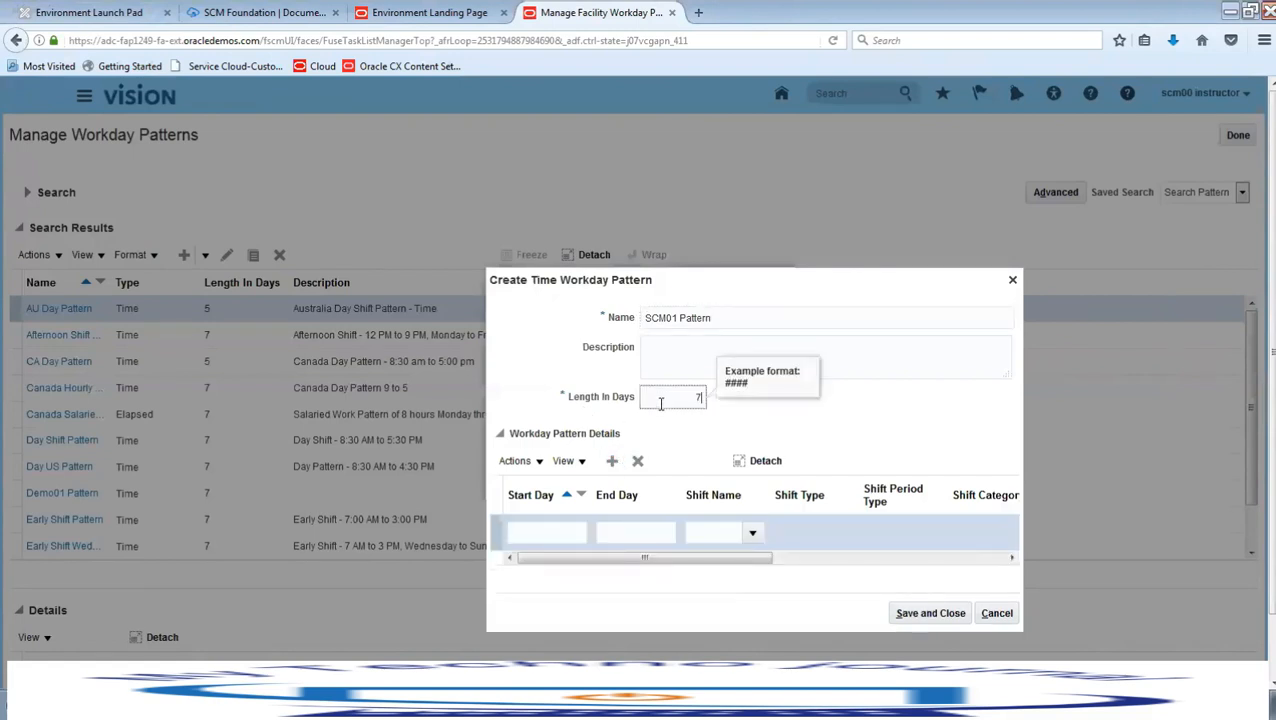
left_click(541, 521)
type("1")
key("Tab")
type("5")
key("Tab")
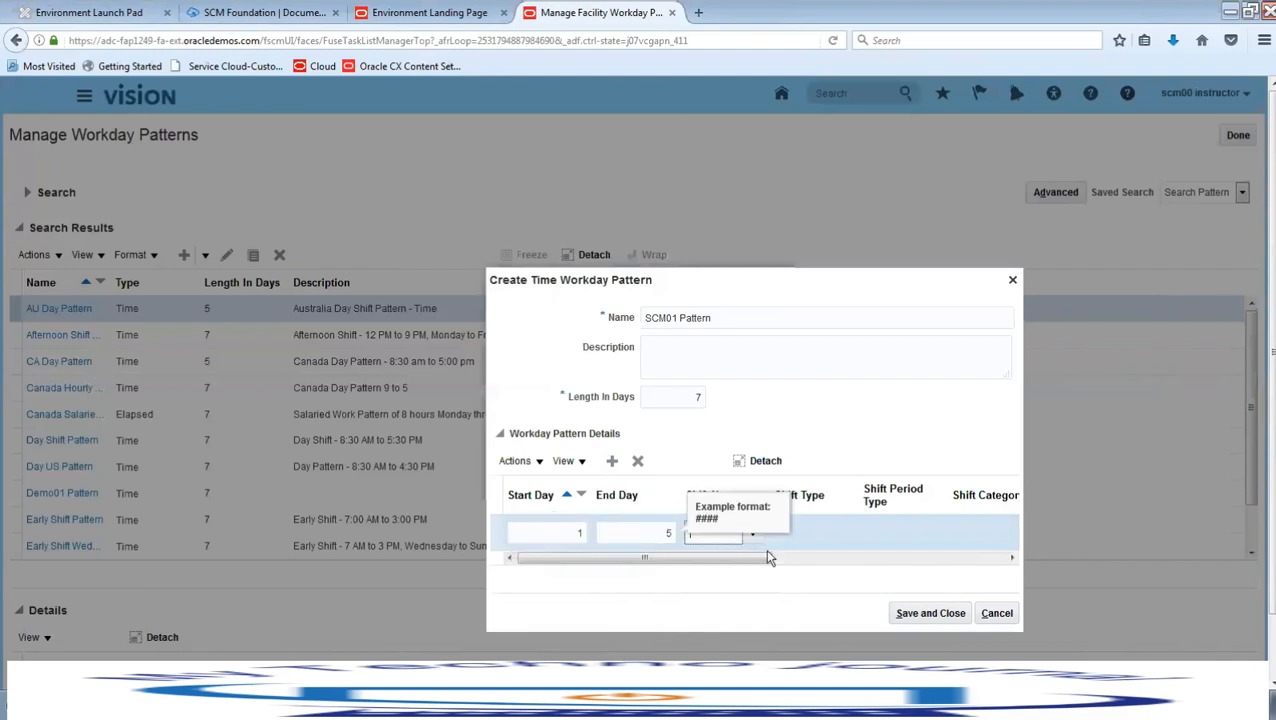
- Search the shift names for SCM%, assign SCM01 Shift to the detail row, and save the workday pattern
left_click(752, 533)
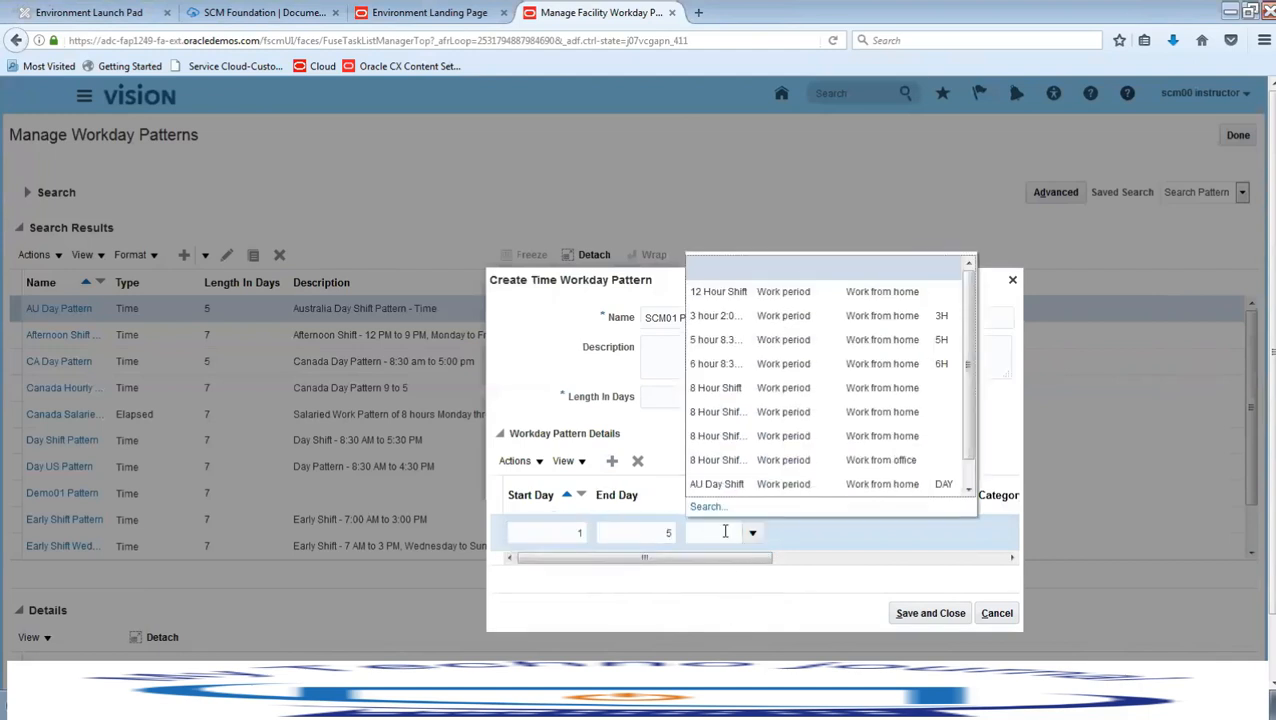
left_click(706, 507)
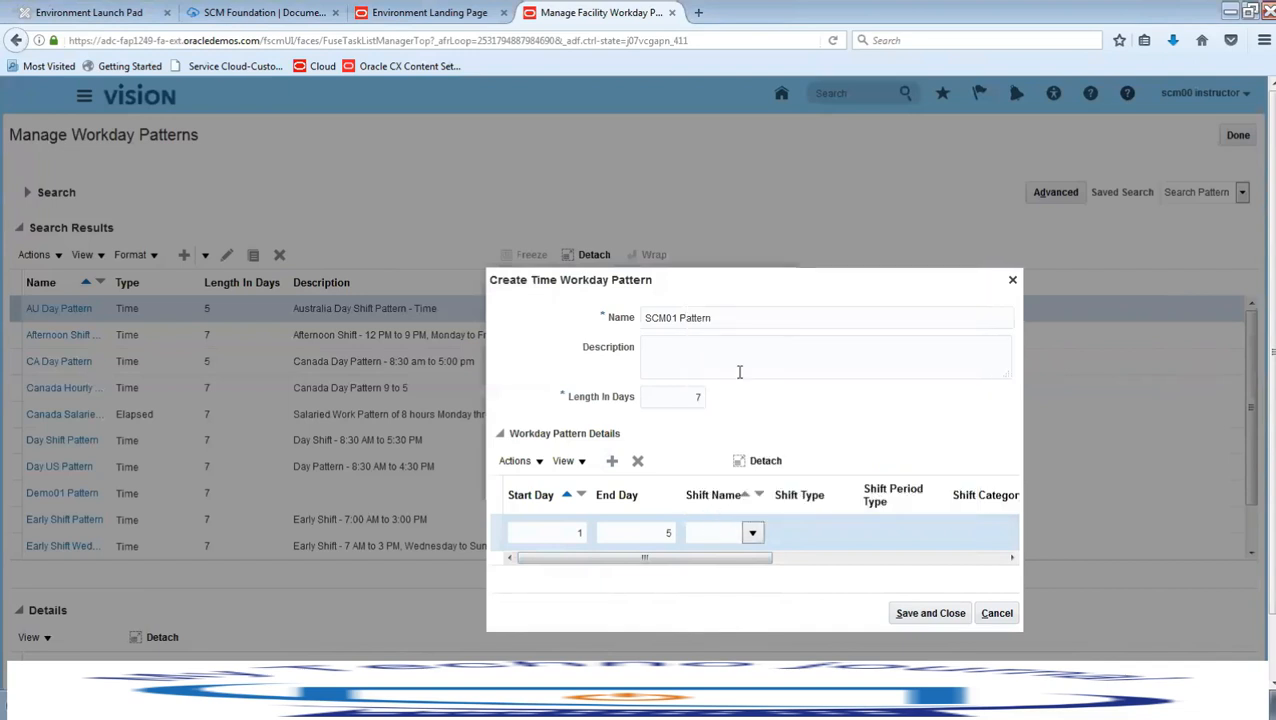
left_click(683, 338)
type("SCM")
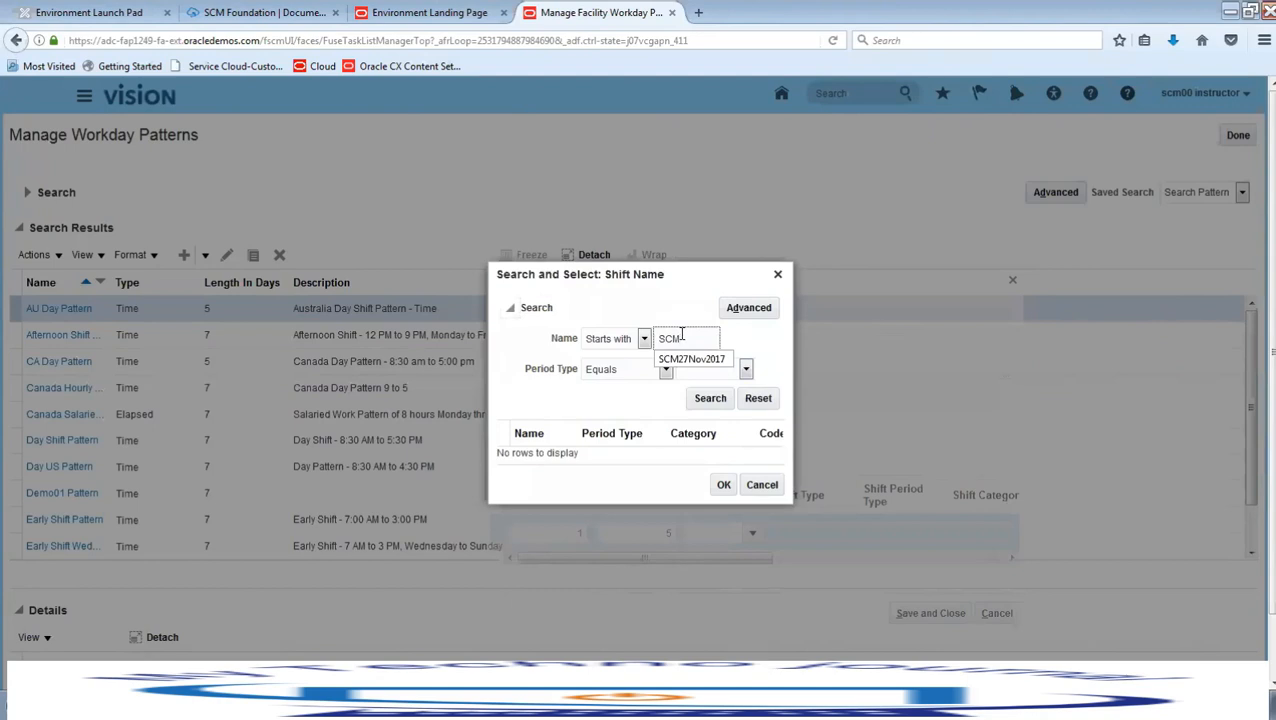
type("%")
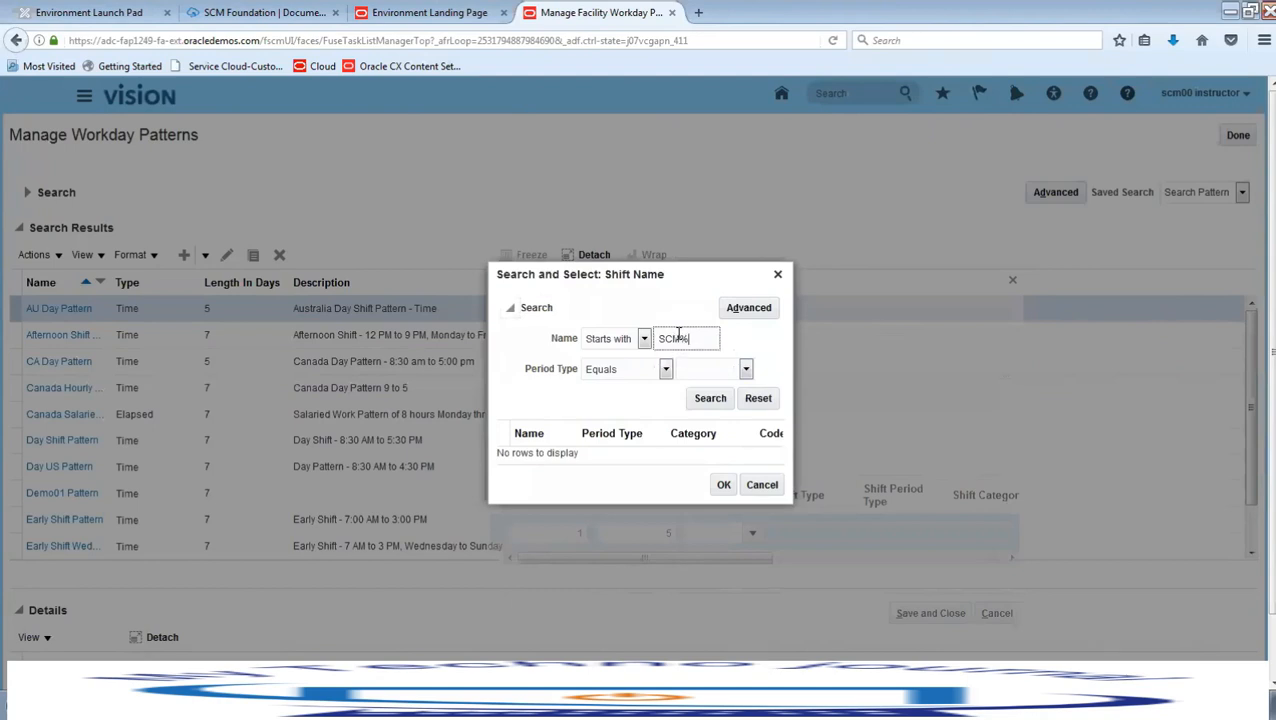
left_click(708, 398)
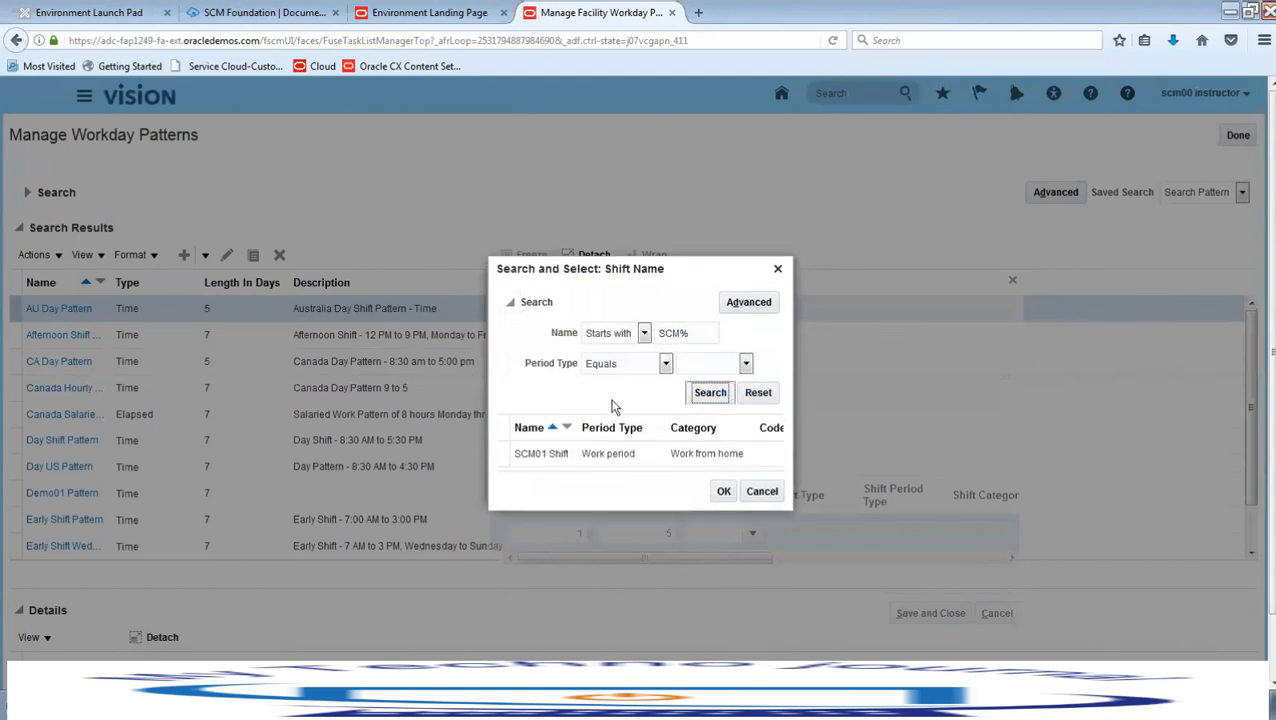
left_click(558, 455)
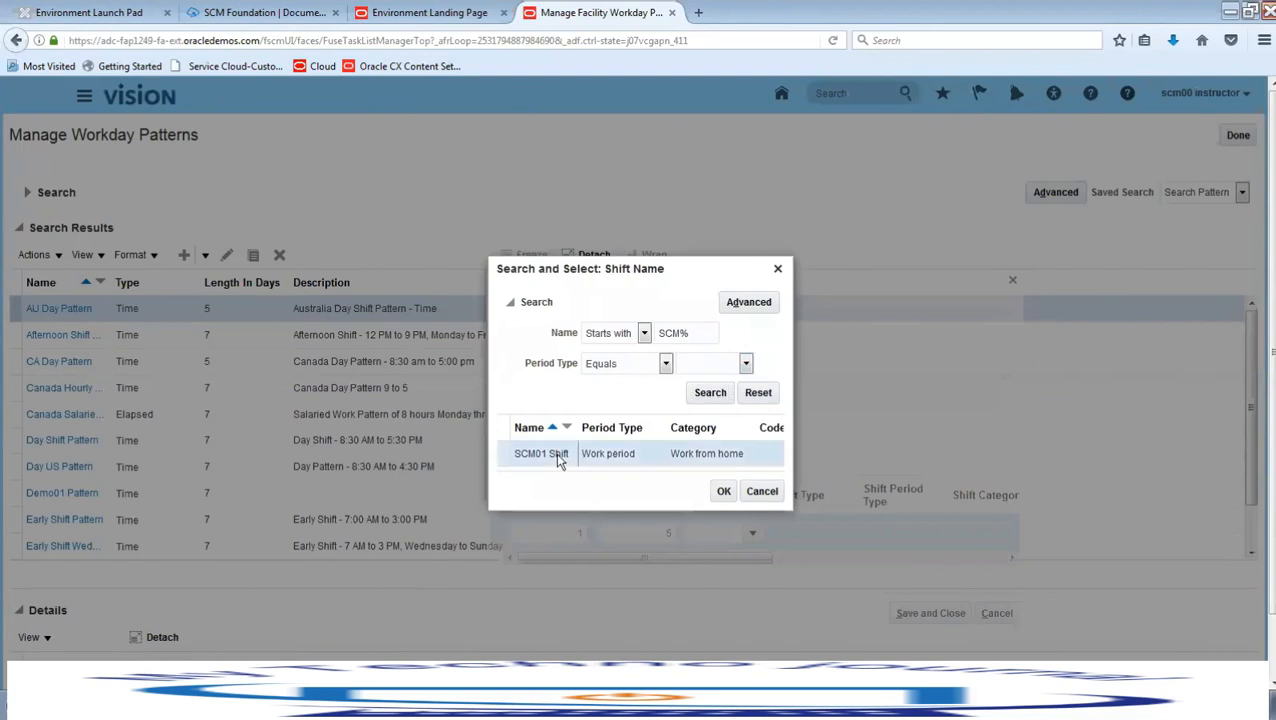
left_click(722, 491)
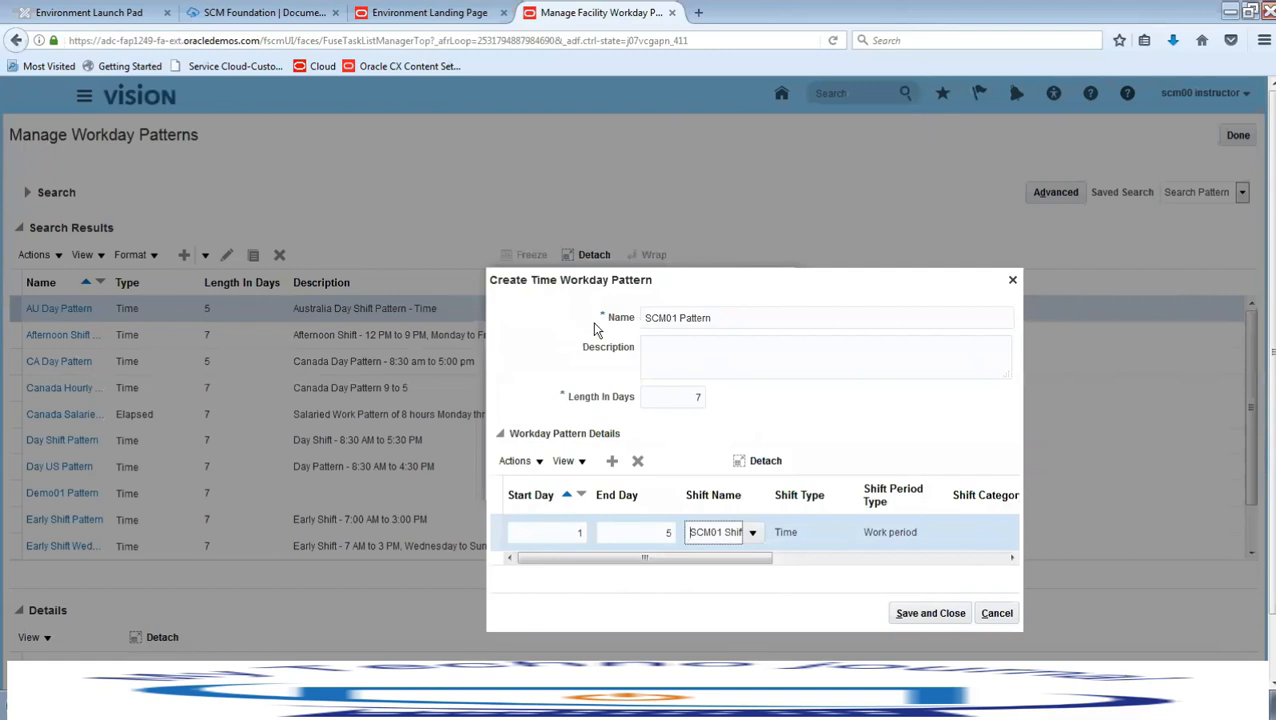
left_click(914, 620)
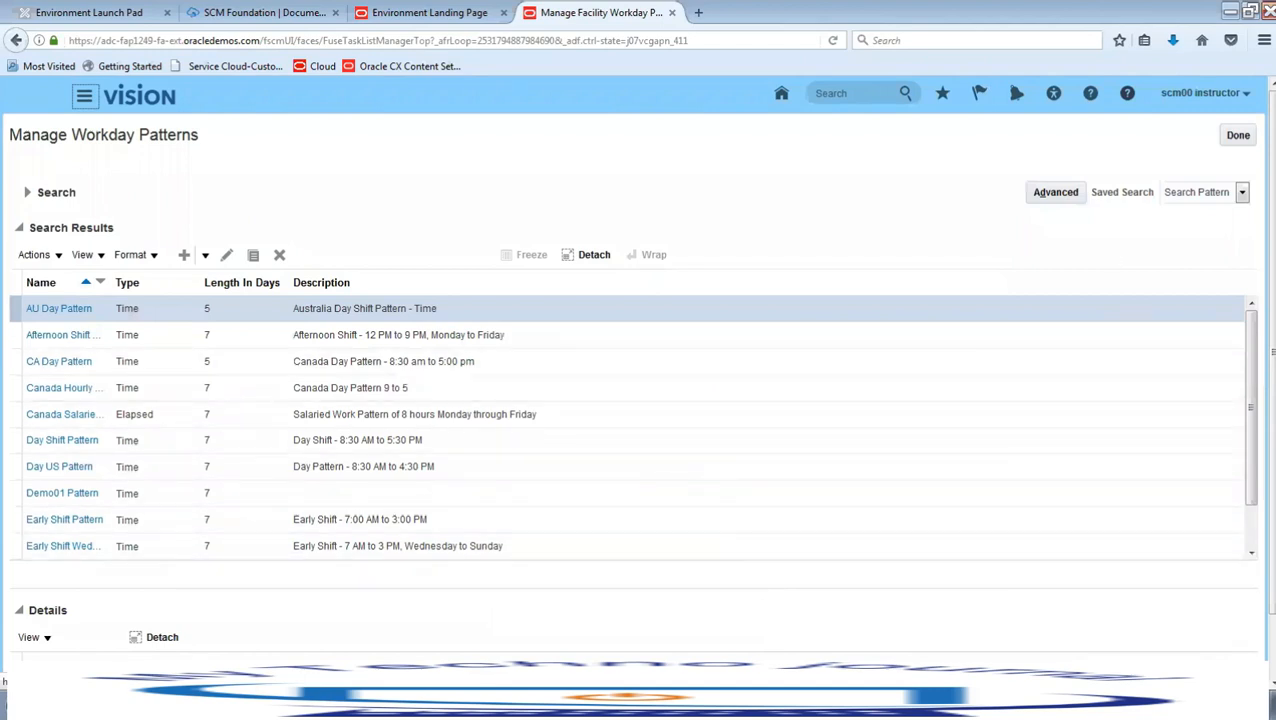
- Return to the setup task list and start creating a time schedule in the Manage Facility Schedules task
left_click(1237, 135)
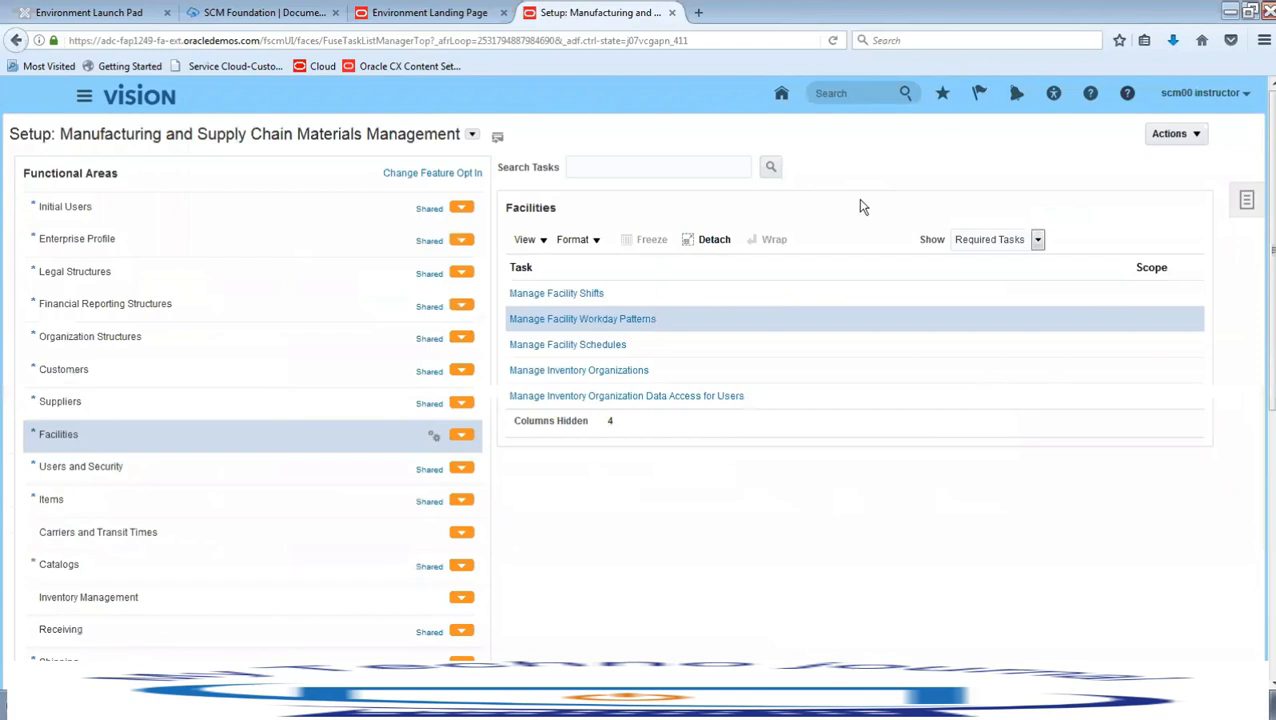
left_click(565, 346)
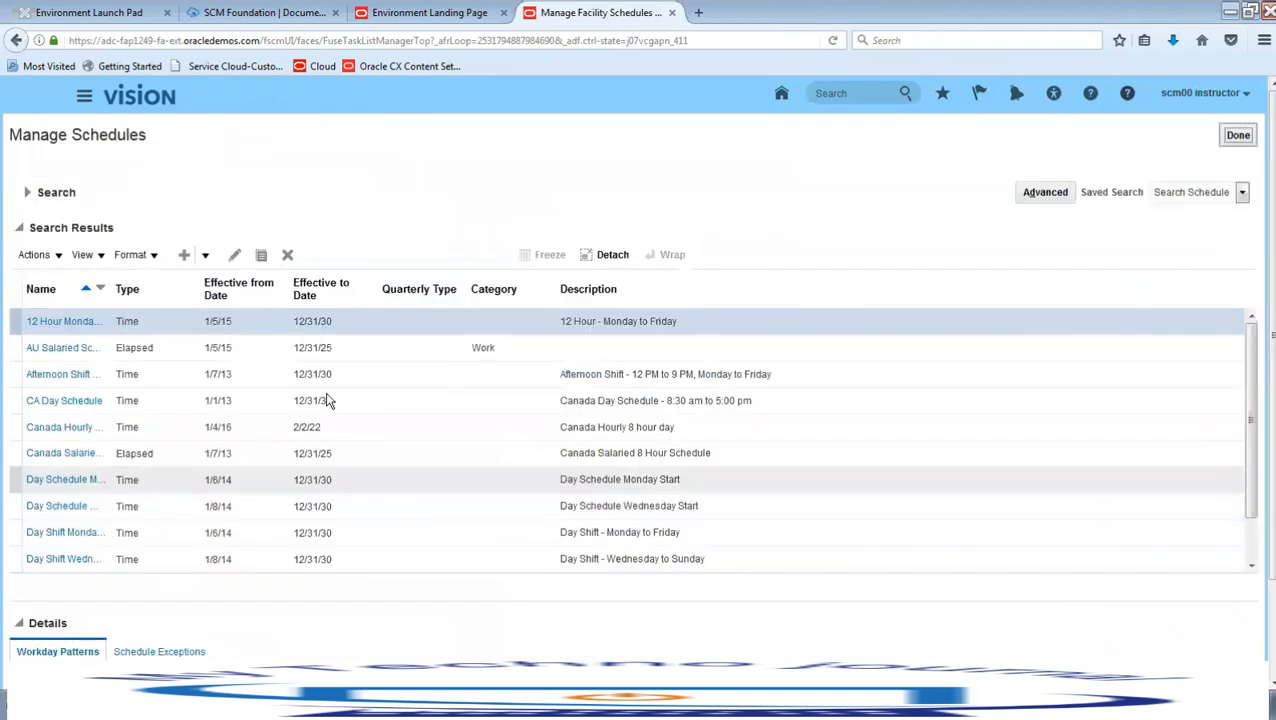
left_click(205, 256)
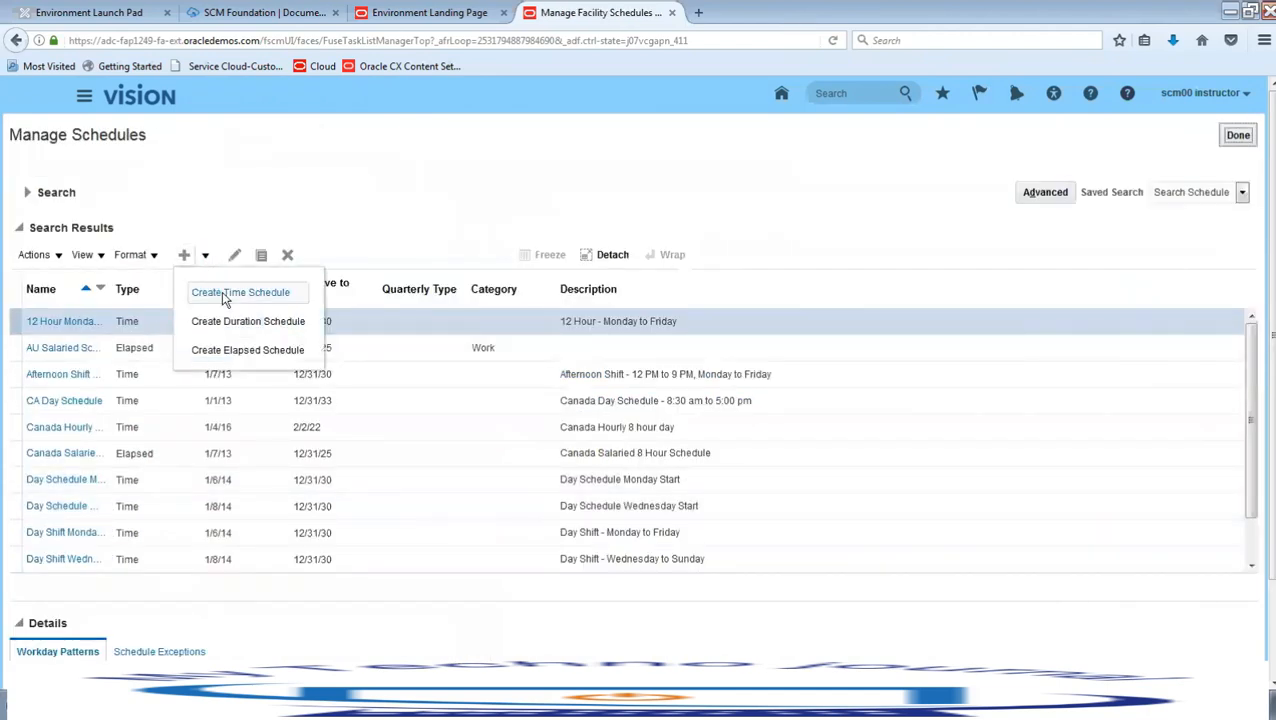
left_click(234, 293)
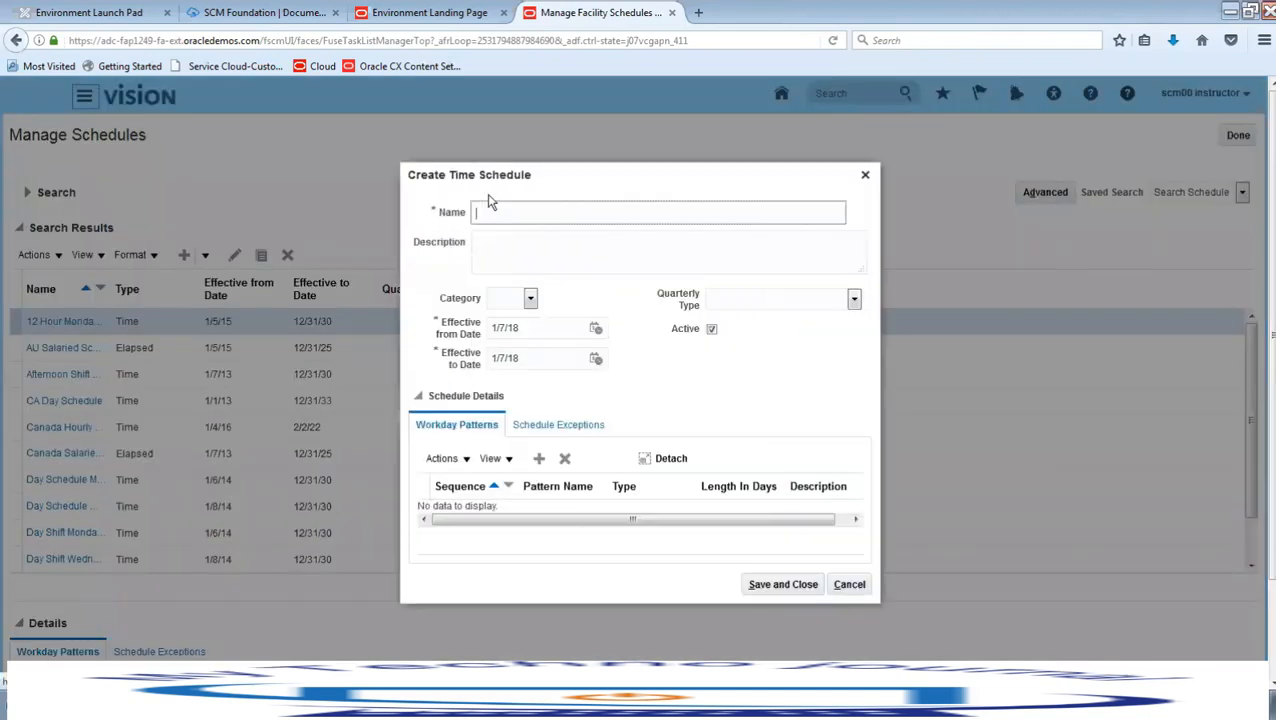
- Name the schedule SCM01 Schedule and set its effective dates from 1/8/18 to 1/4/19
left_click(497, 213)
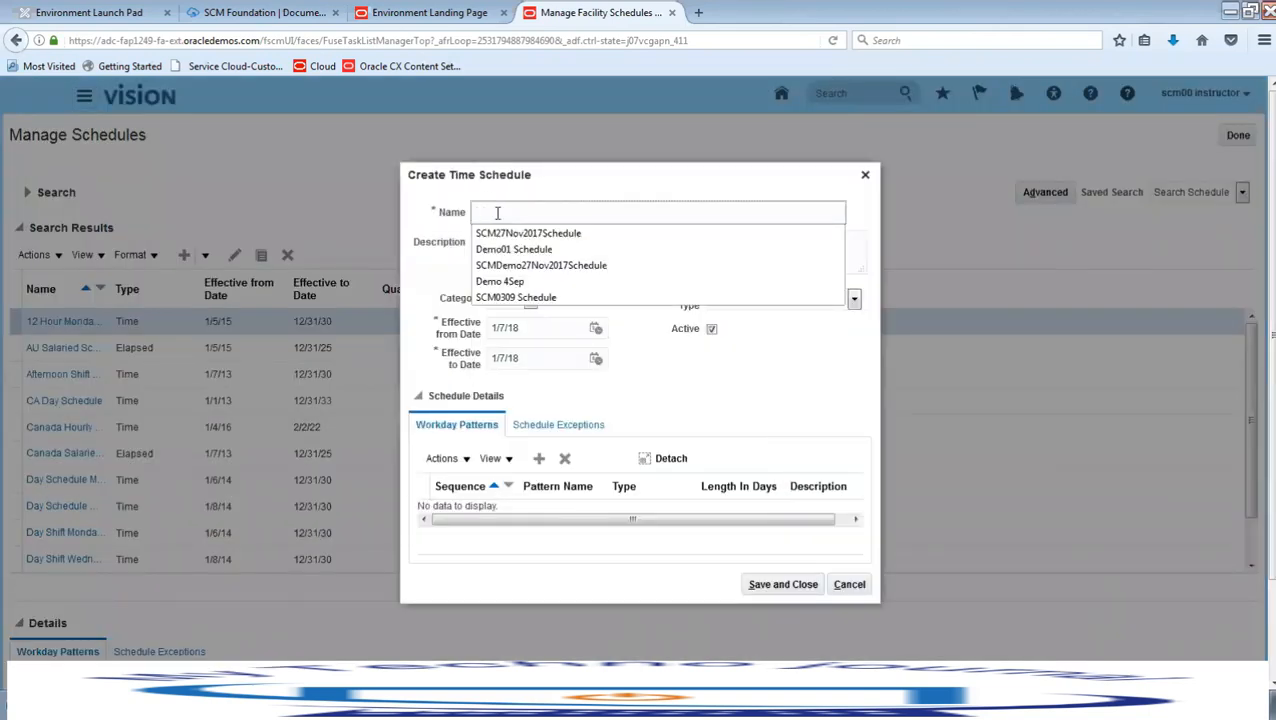
type("SCM01 Schedule")
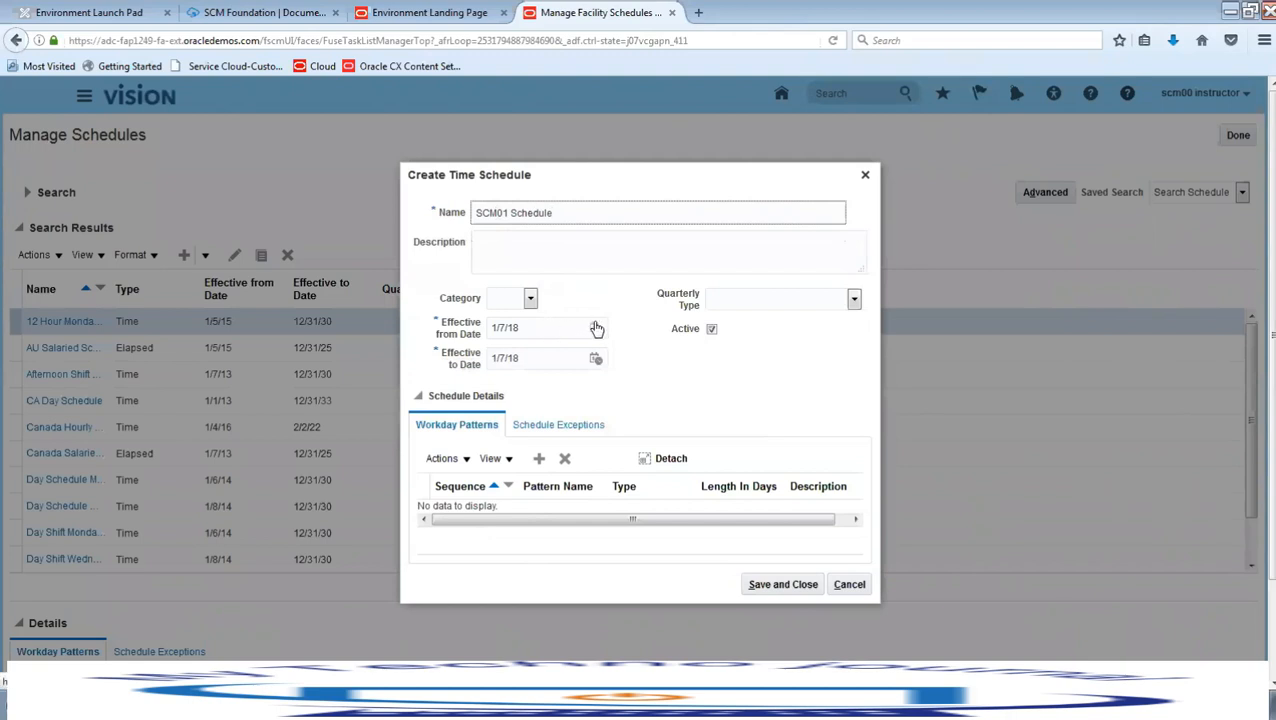
left_click(596, 328)
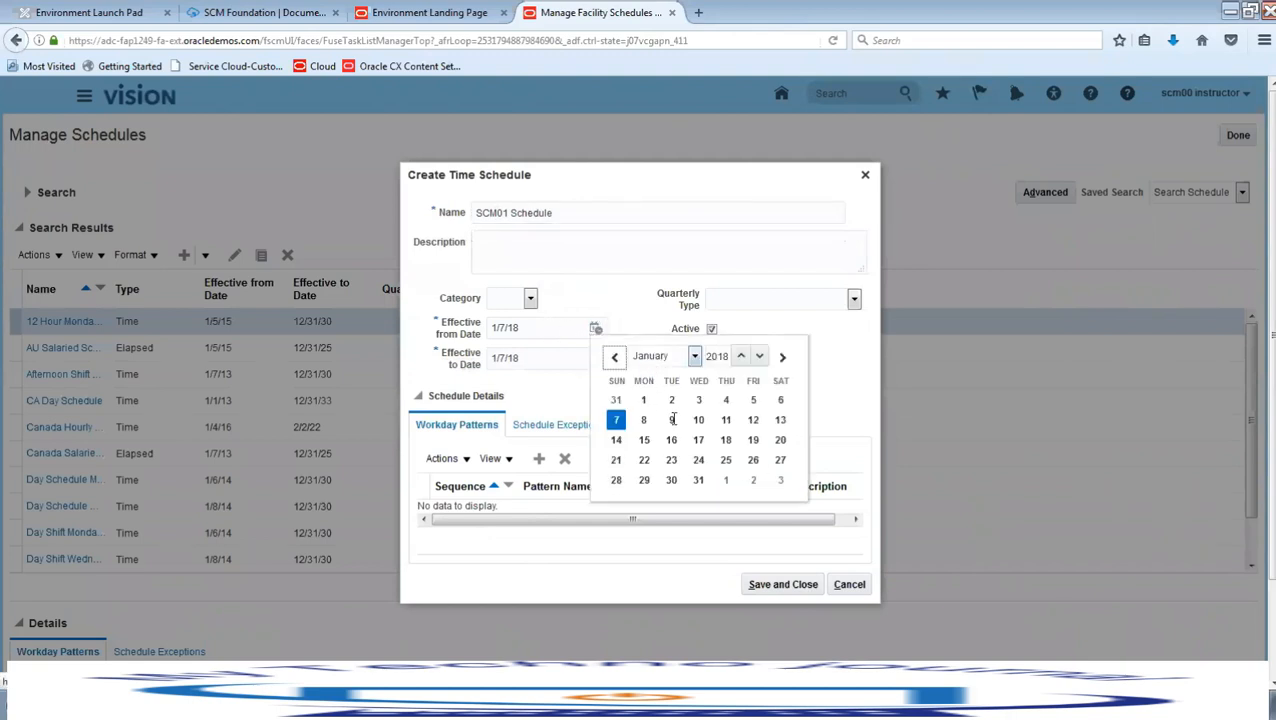
left_click(643, 420)
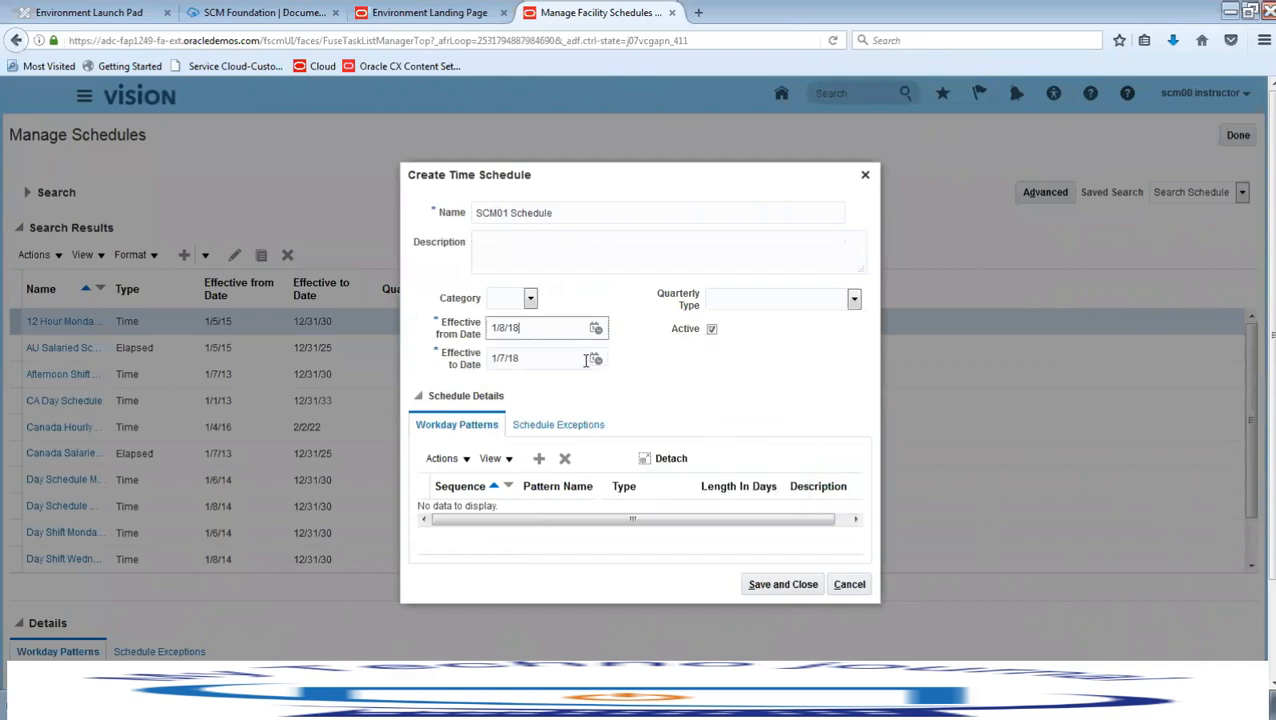
left_click(596, 358)
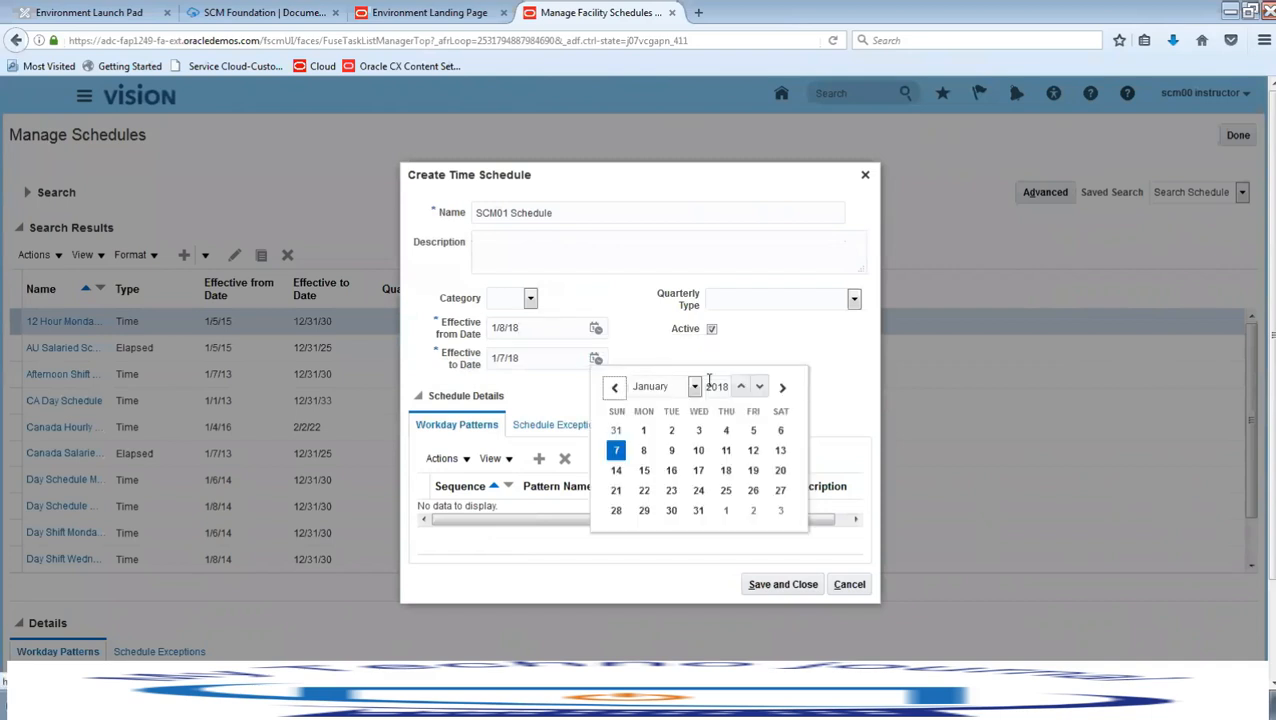
left_click(740, 386)
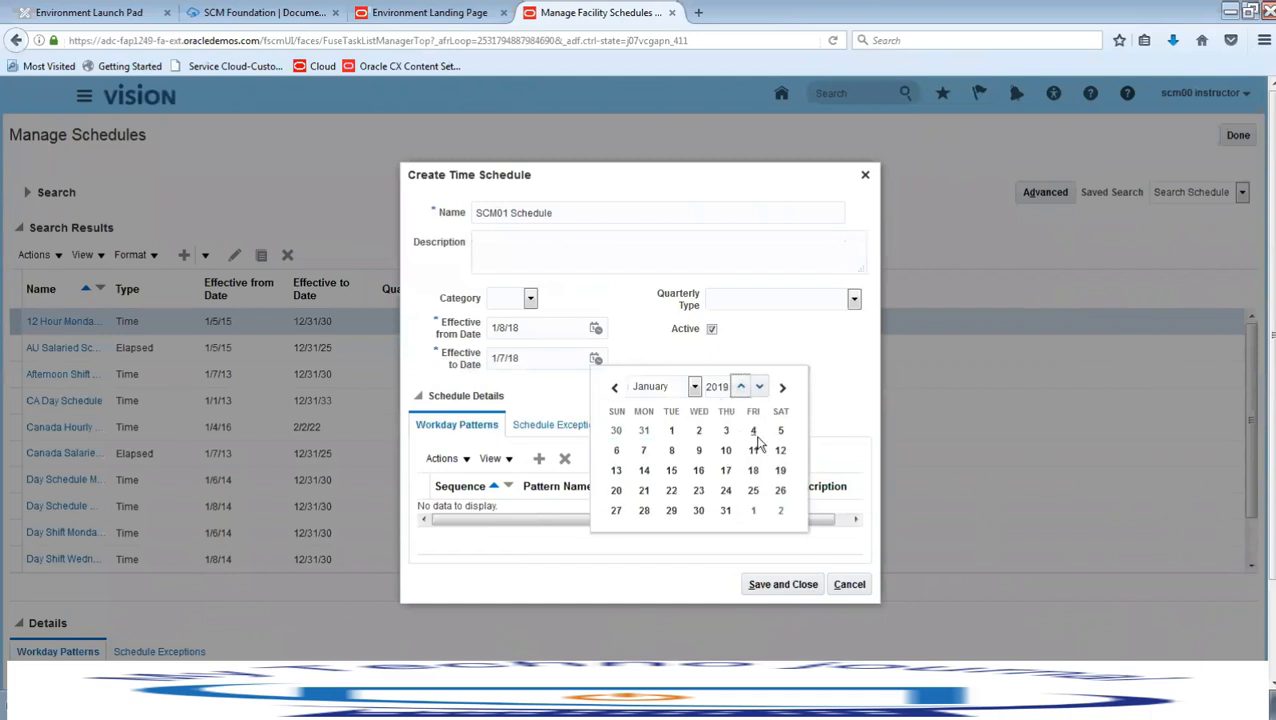
left_click(753, 430)
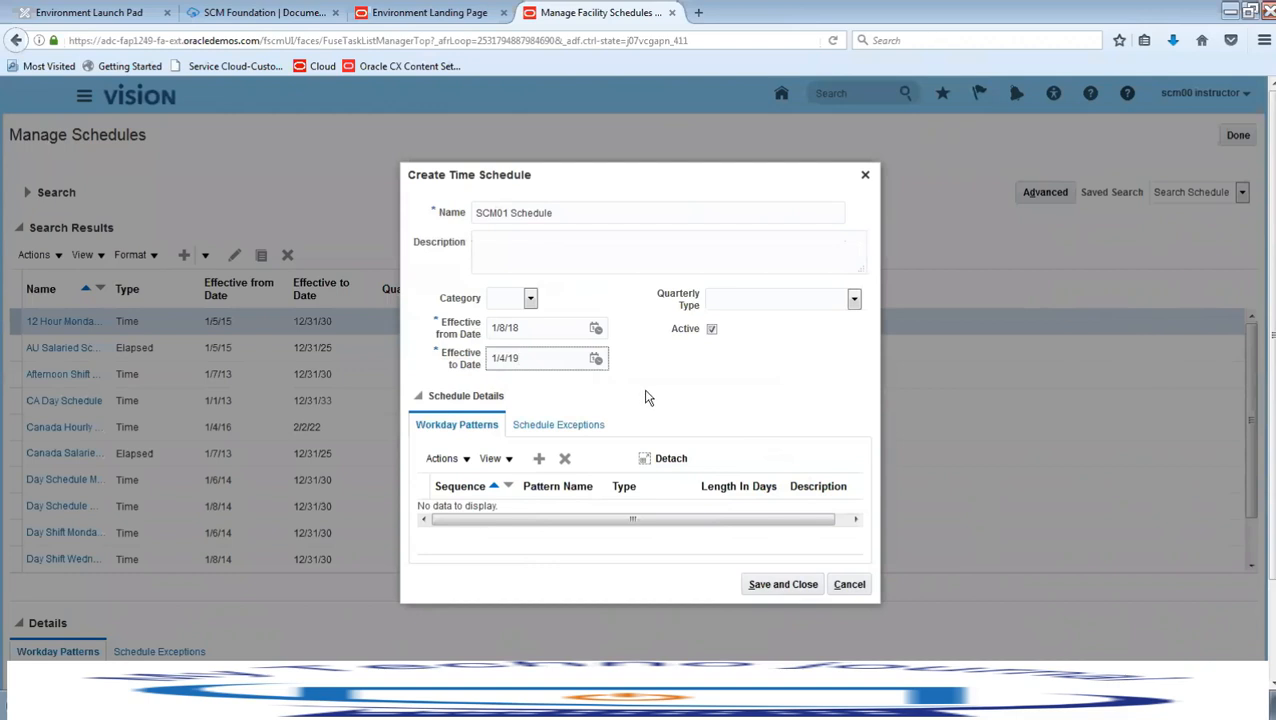
- Add a workday pattern row with sequence 1 to the SCM01 Schedule details
left_click(539, 459)
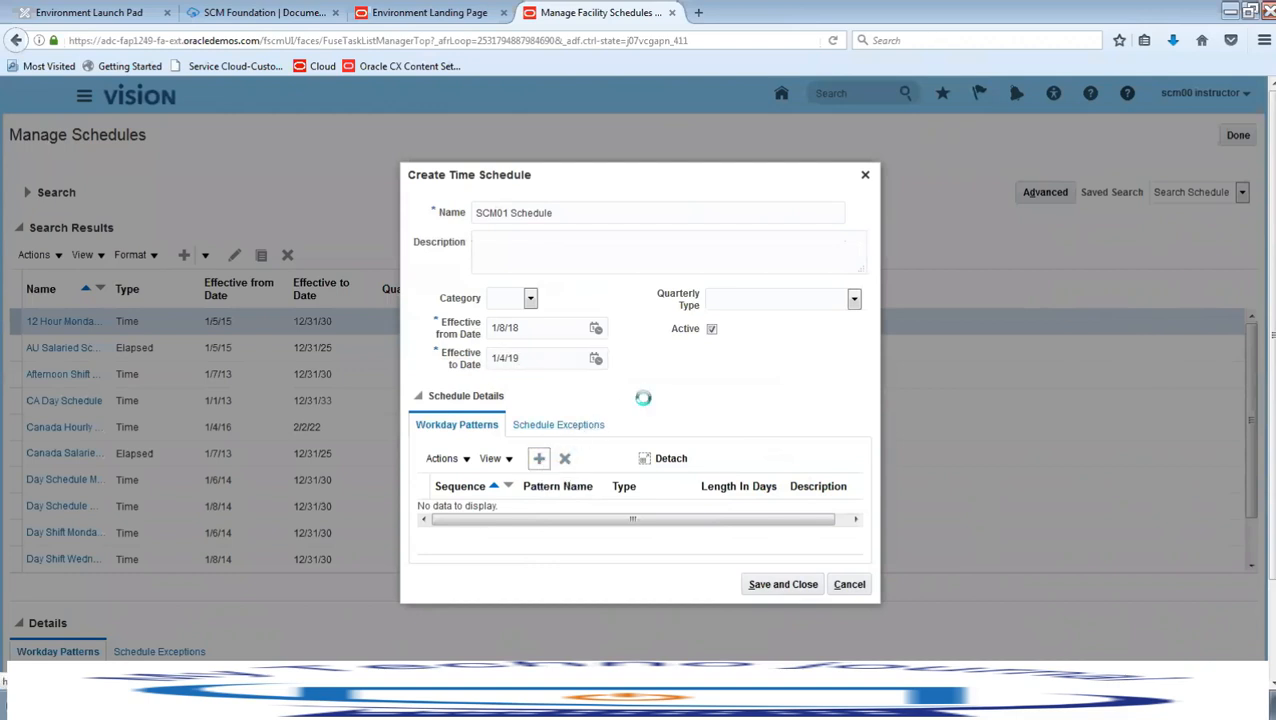
left_click(489, 514)
key("Tab")
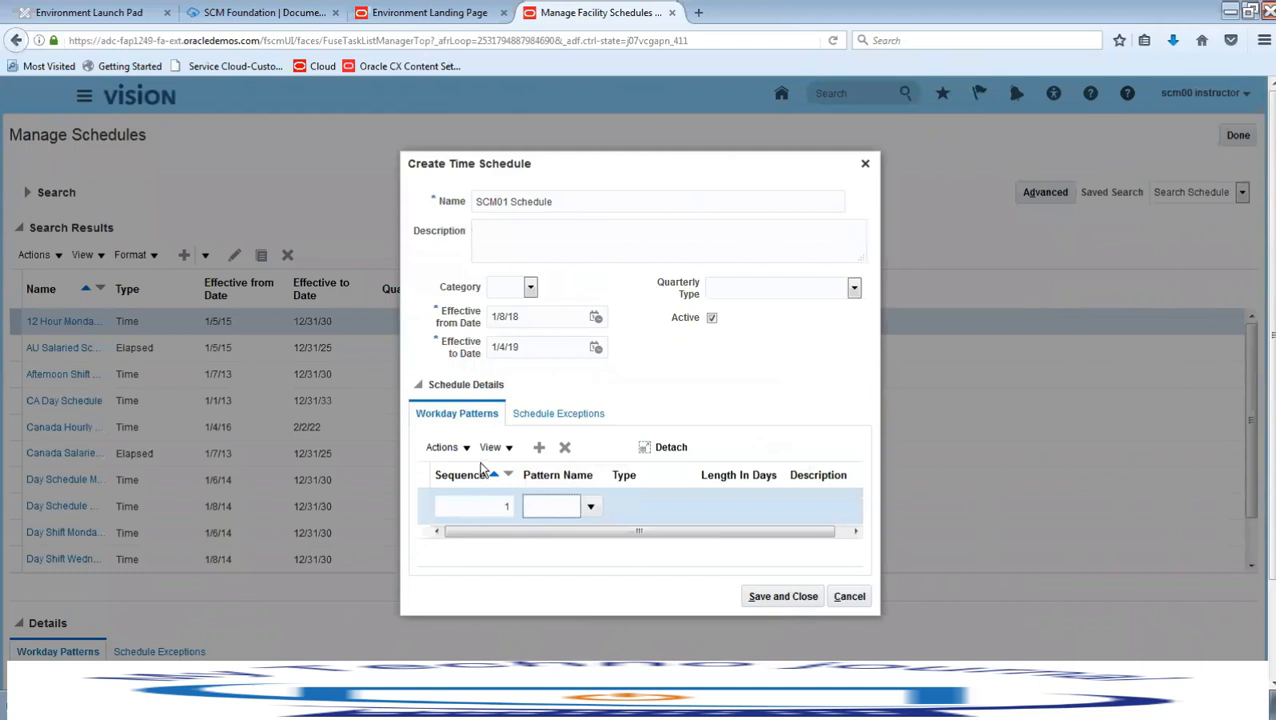
- Search the pattern names for SCM% and assign SCM01 Pattern to the sequence 1 row
left_click(589, 507)
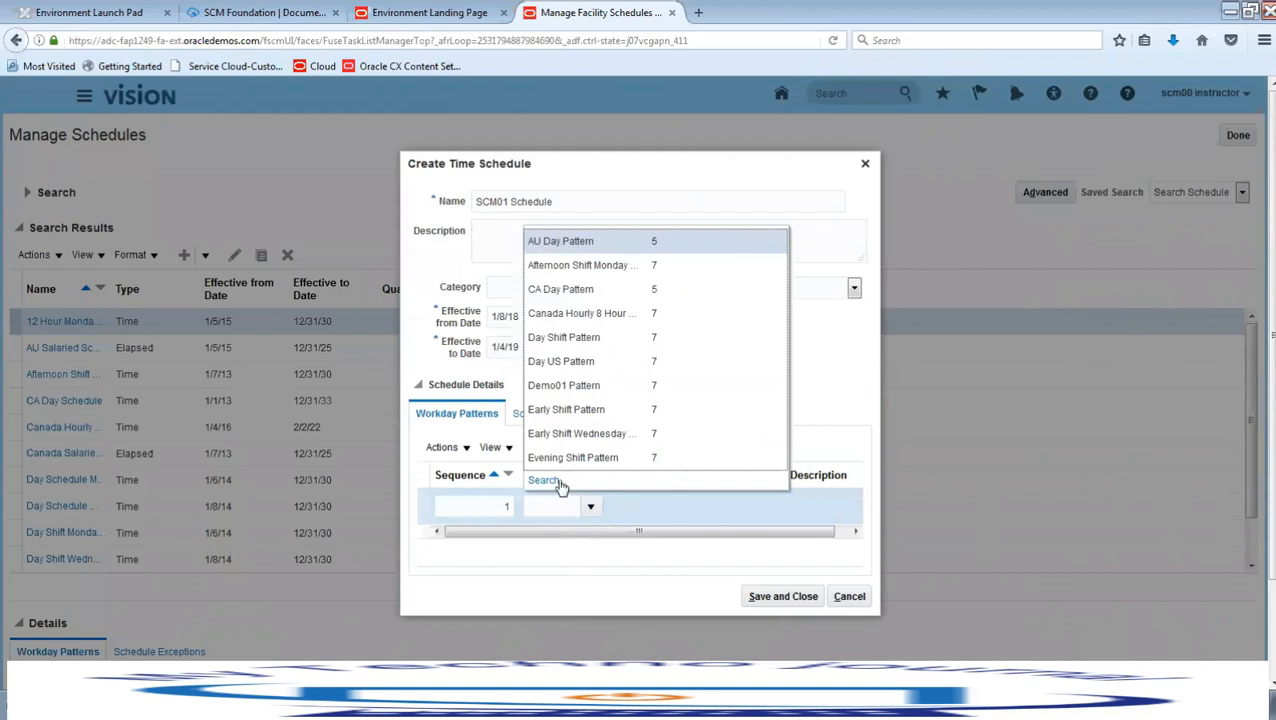
left_click(549, 481)
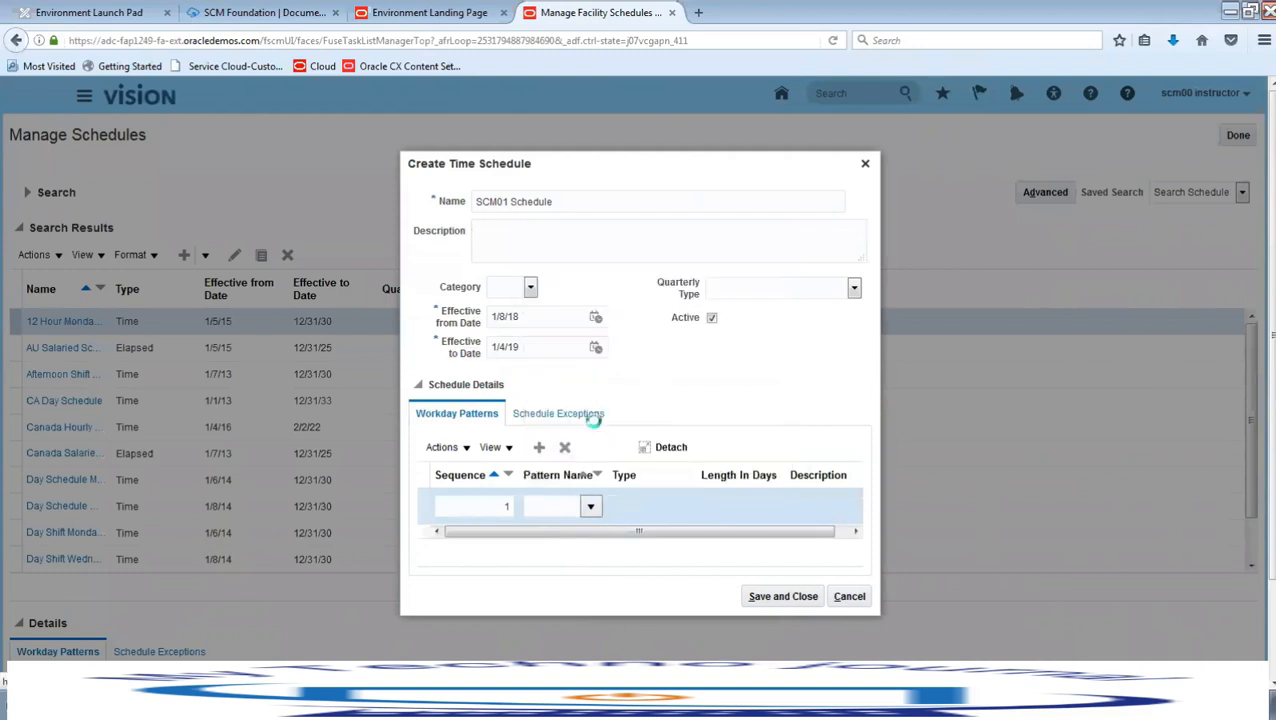
left_click(672, 336)
type("S")
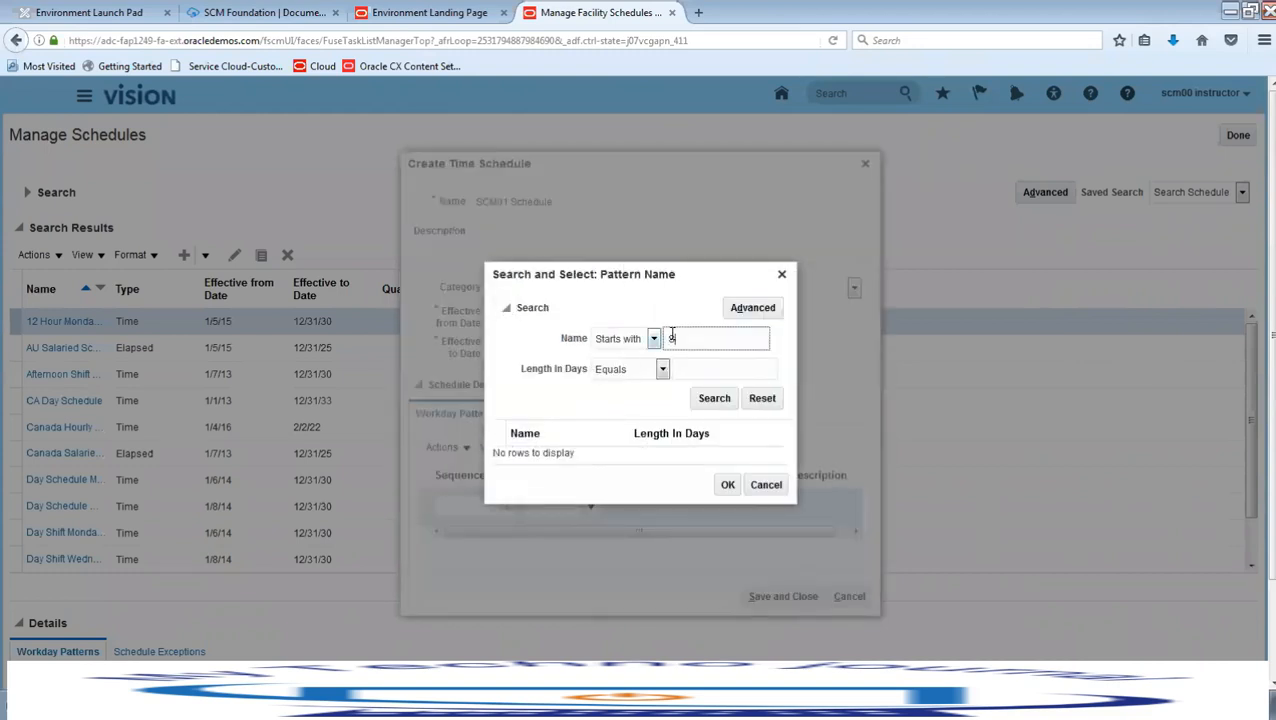
type("CM")
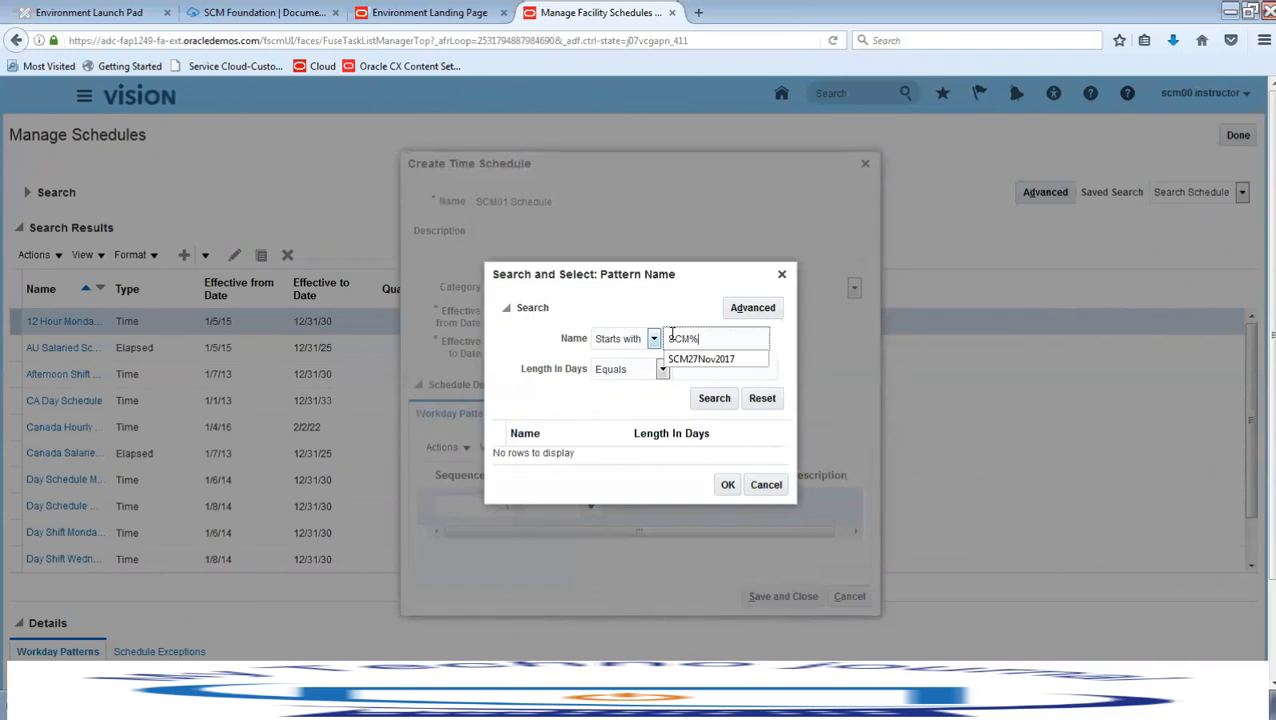
type("%")
key("Return")
left_click(548, 453)
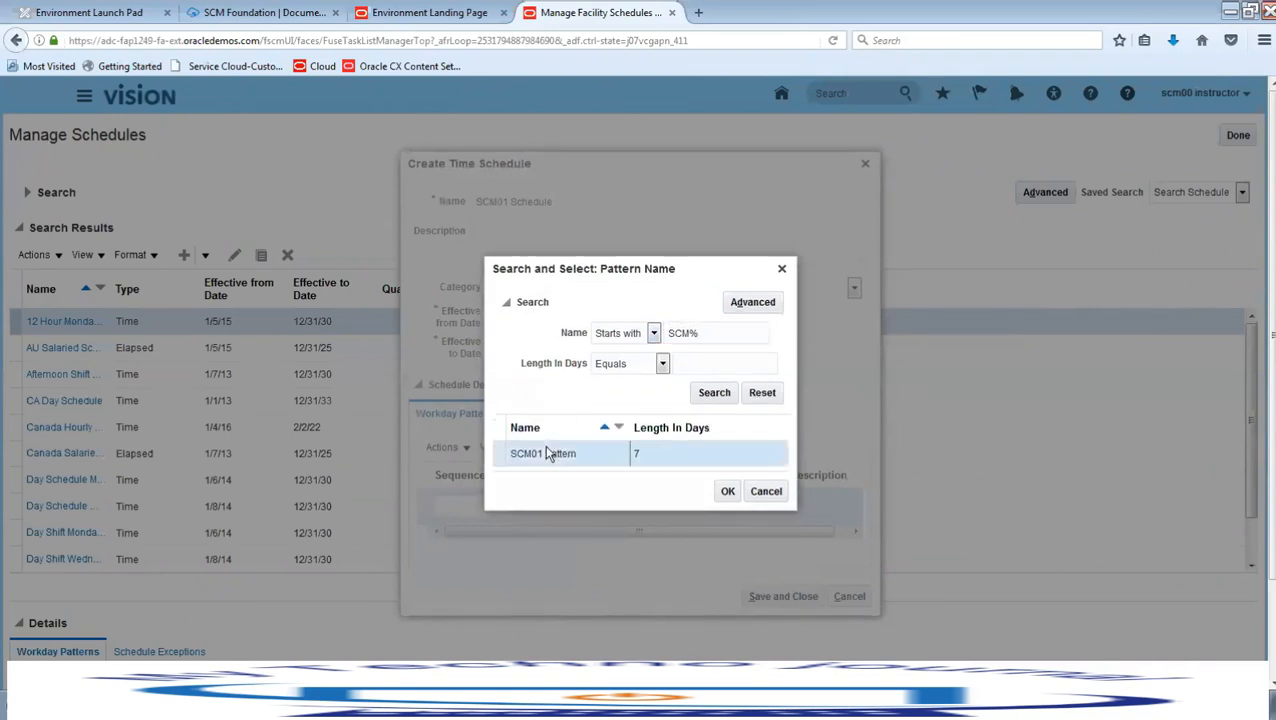
left_click(728, 491)
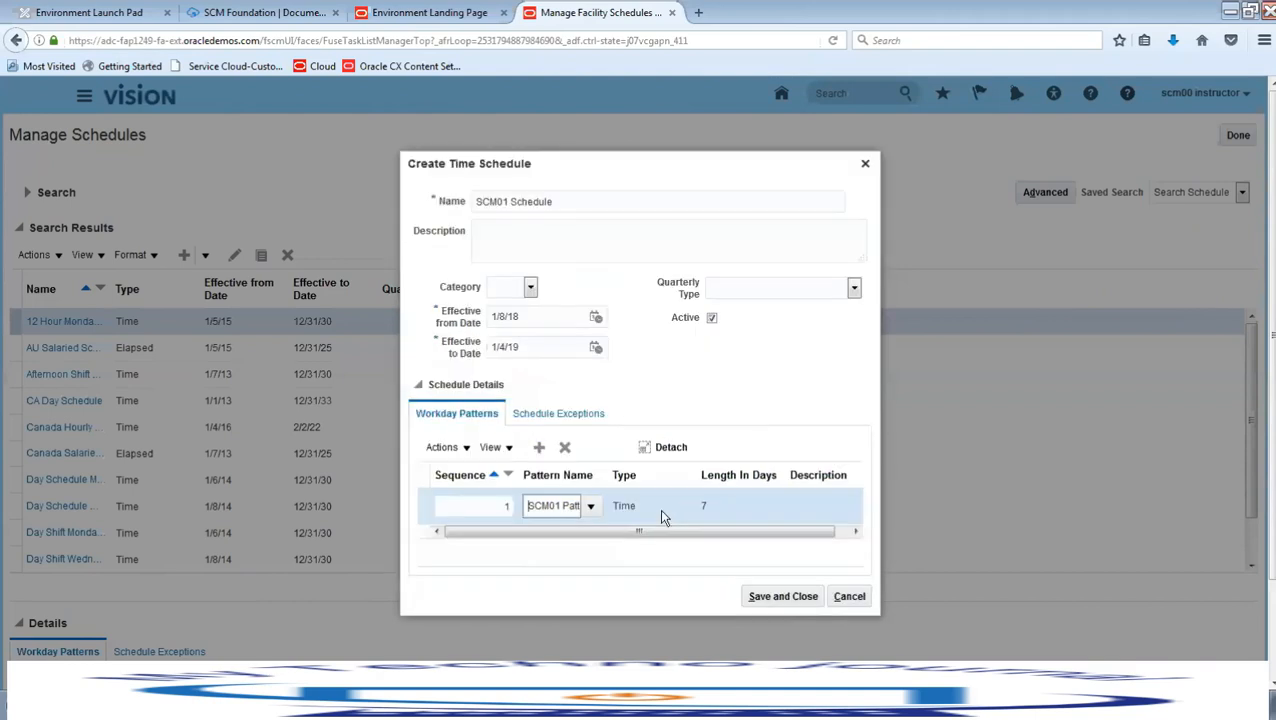
- Save the new time schedule and finish the Manage Schedules task
left_click(783, 597)
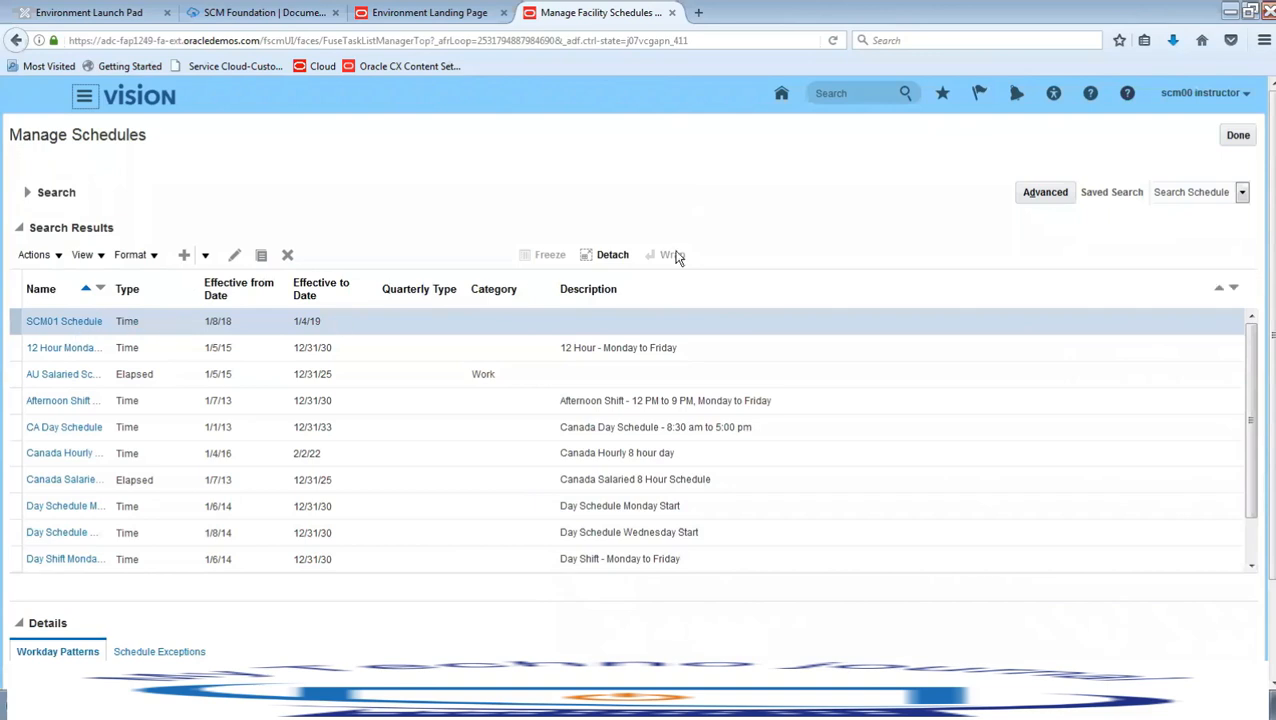
left_click(1238, 135)
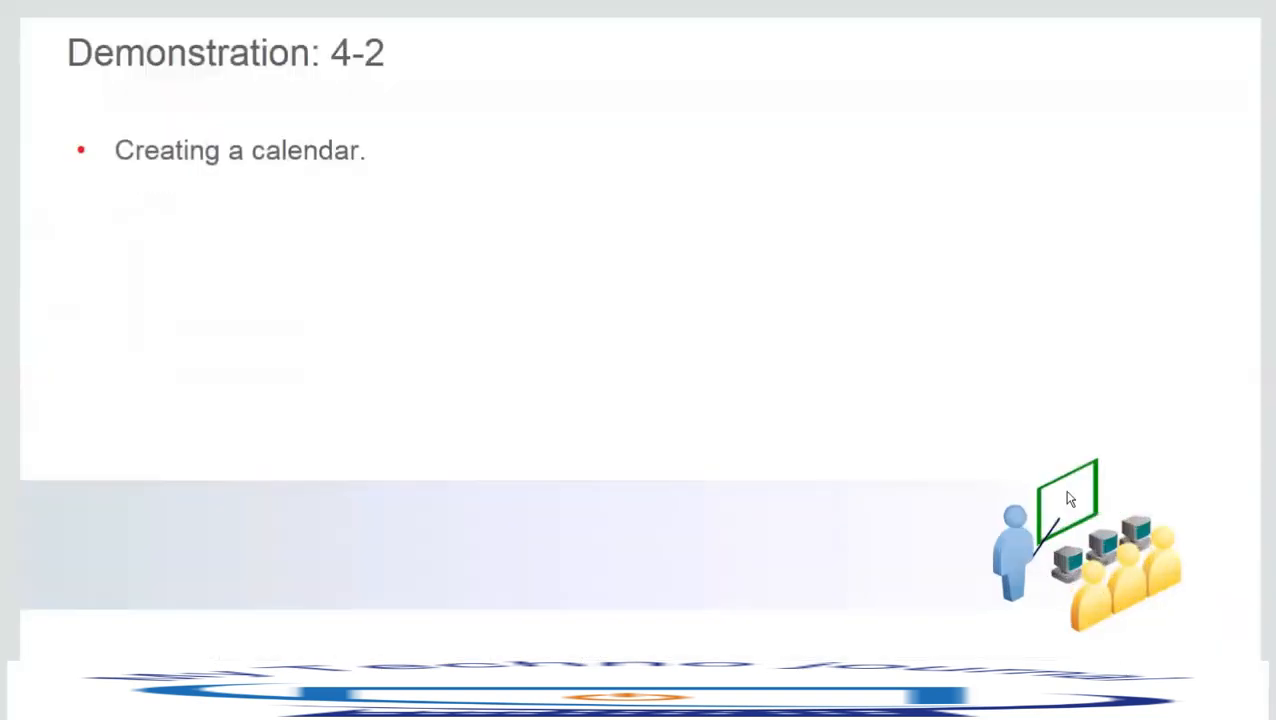
key("Right")
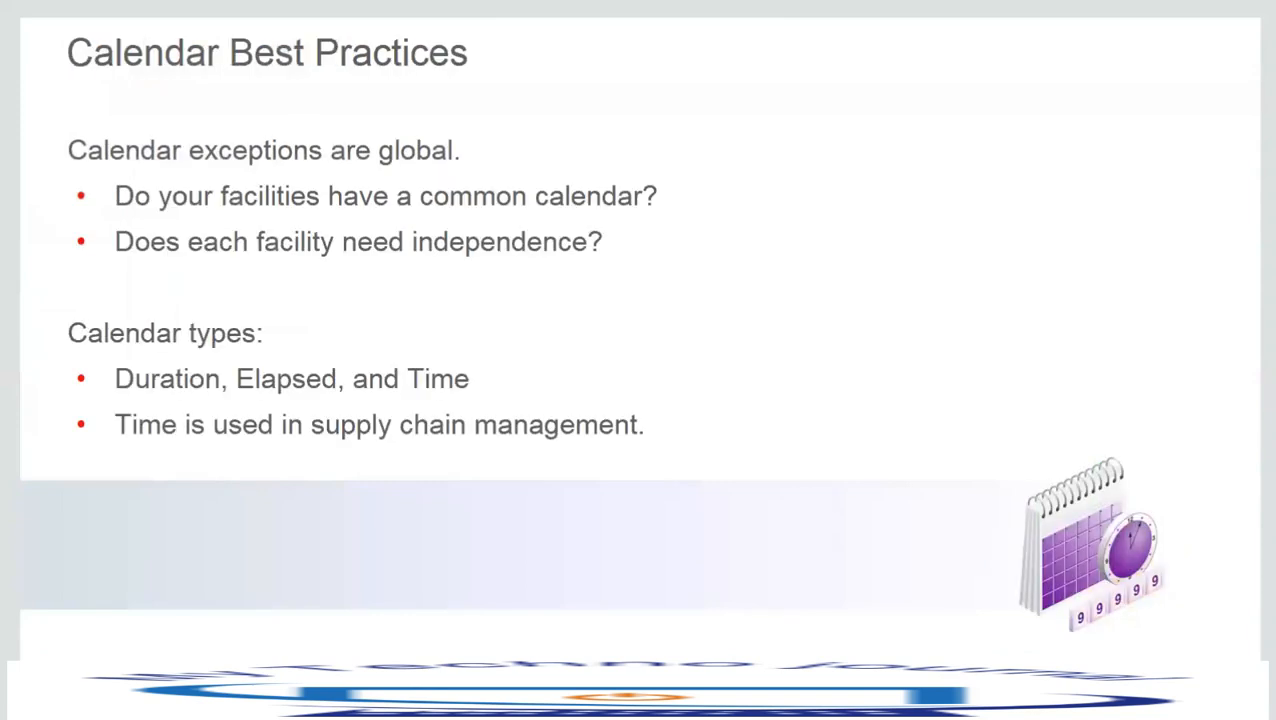